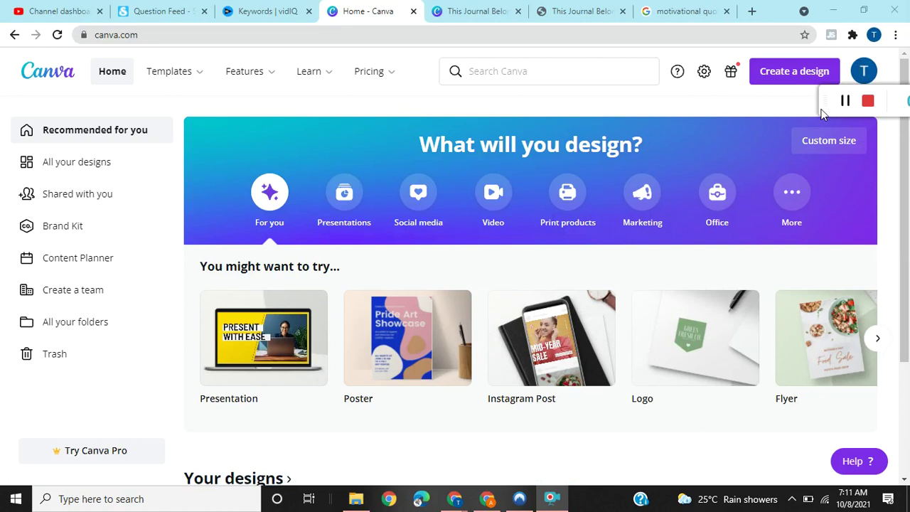
Step: Create a new blank design with a custom size of 6 x 9 in
left_click_drag(823, 98, 847, 69)
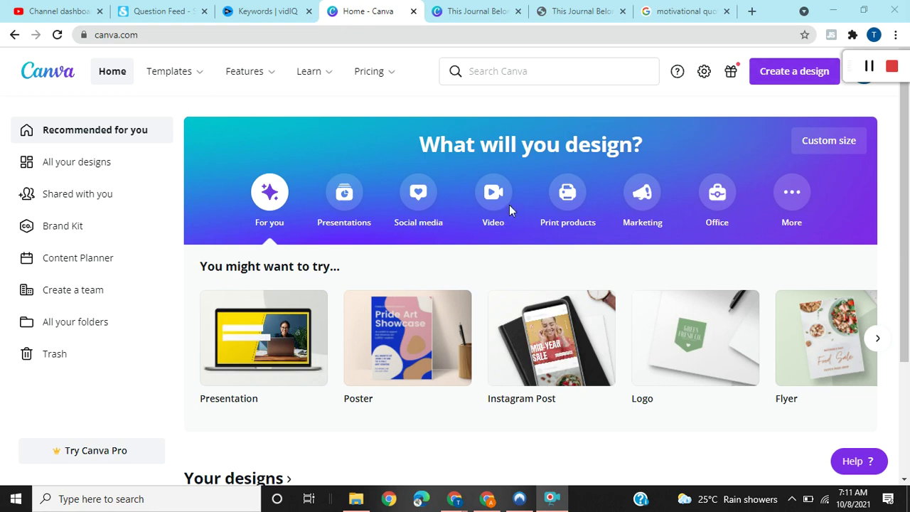
left_click(832, 152)
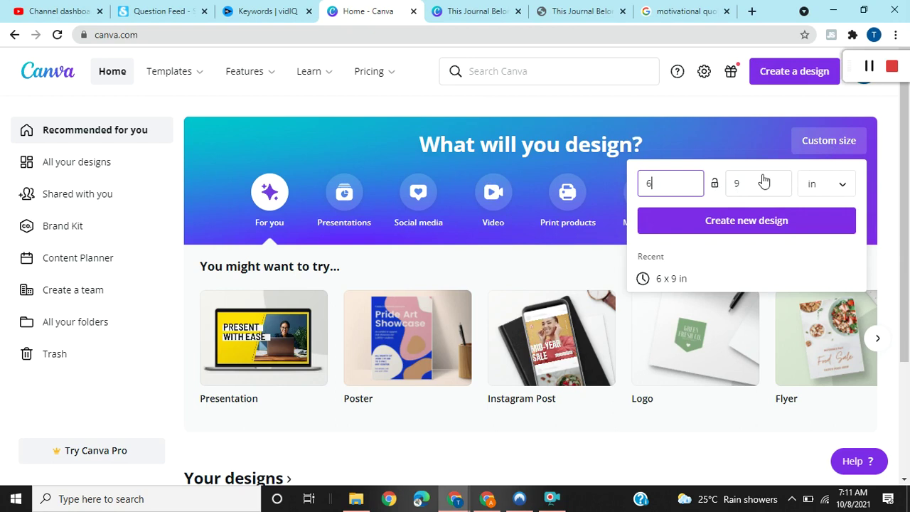
left_click(840, 189)
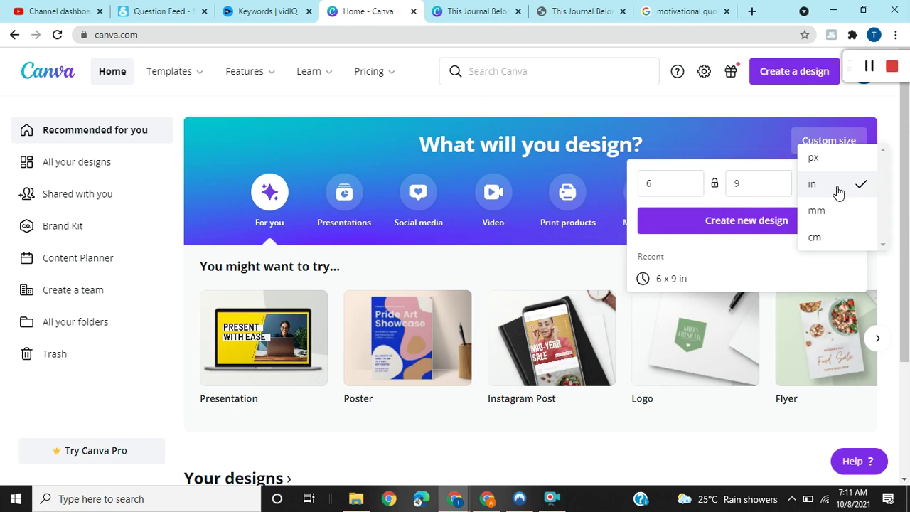
left_click(839, 186)
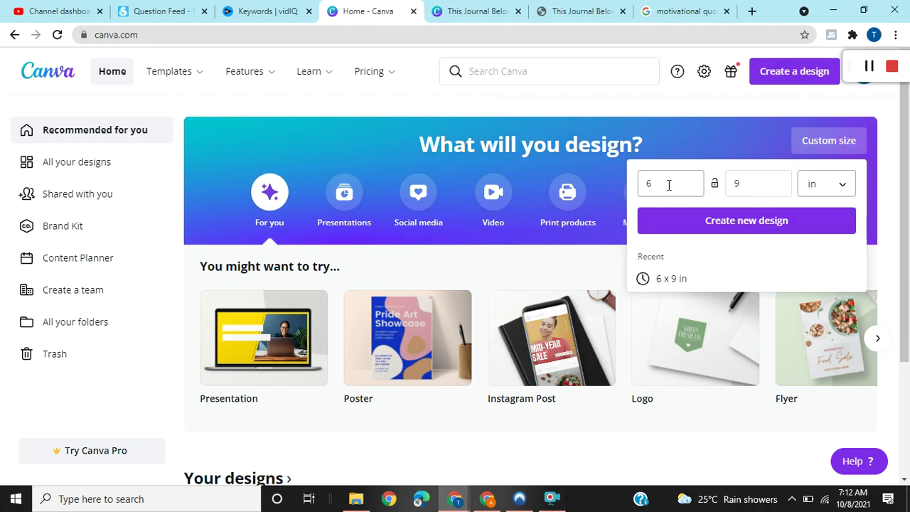
left_click(702, 227)
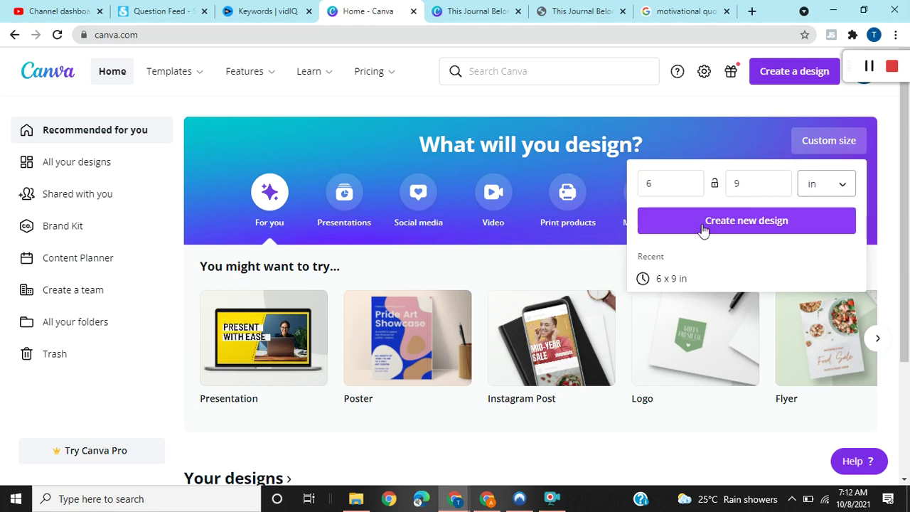
key("ctrl+minus")
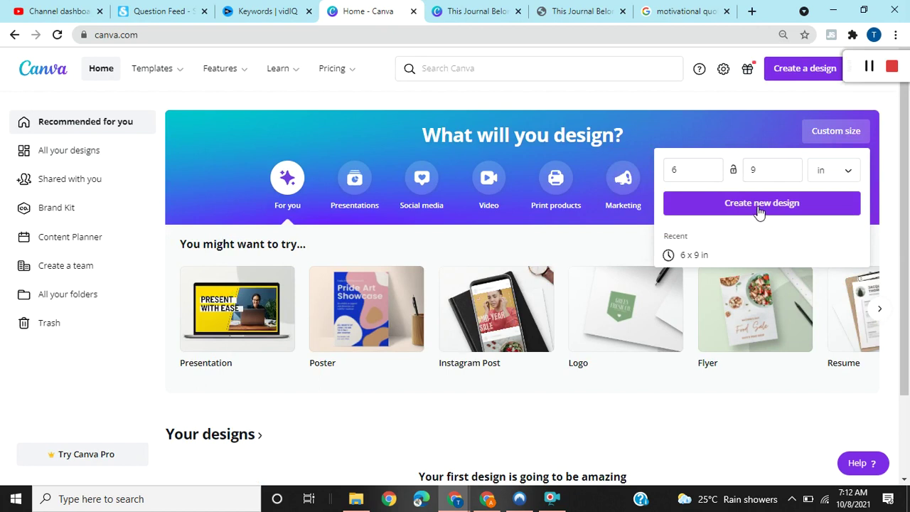
left_click(759, 211)
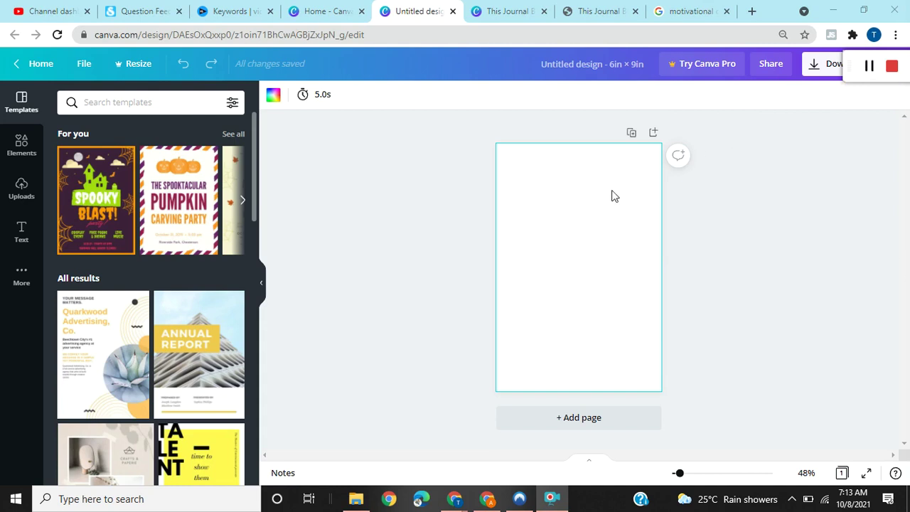
Step: Add a heading reading "This Book Belongs To" and move it to the upper part of the page
left_click(24, 239)
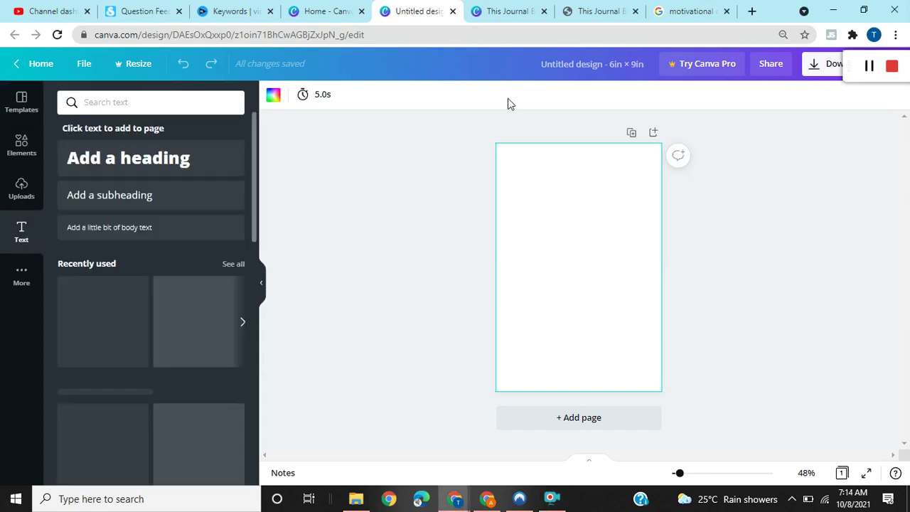
left_click(120, 167)
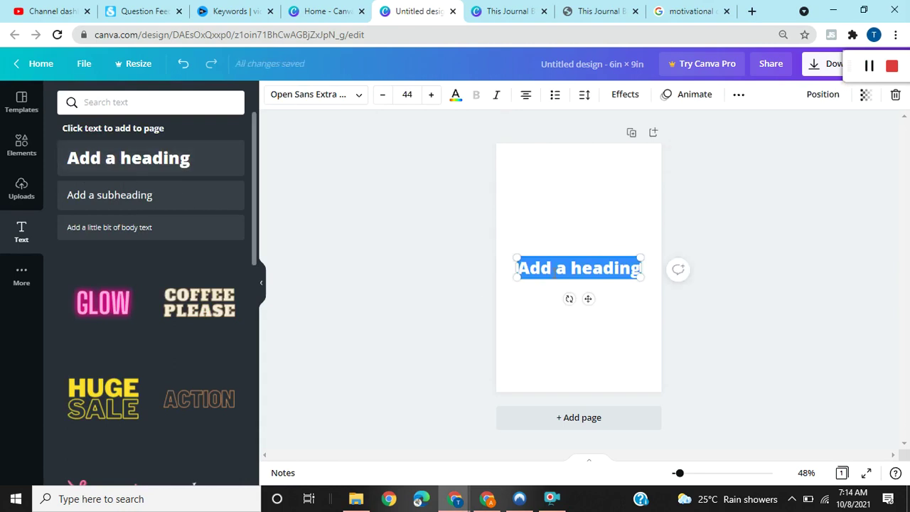
type("This Book Belongs To")
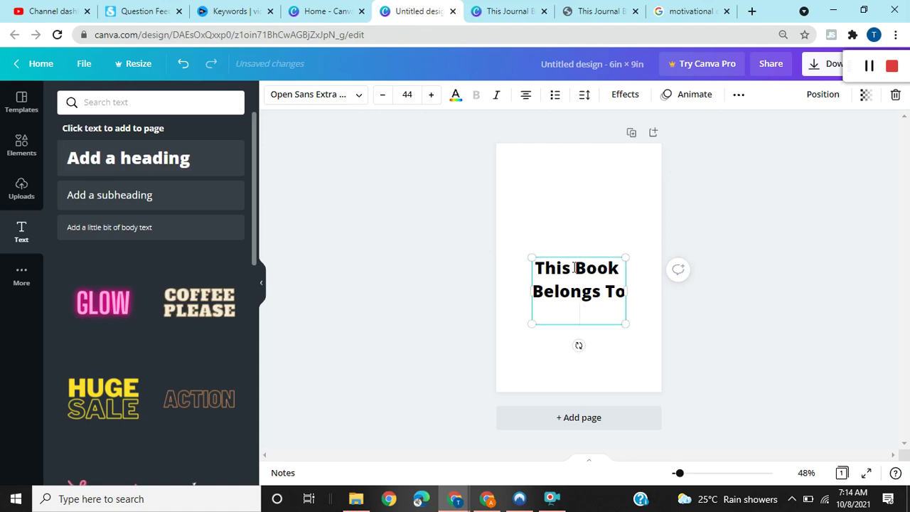
left_click_drag(584, 255, 583, 189)
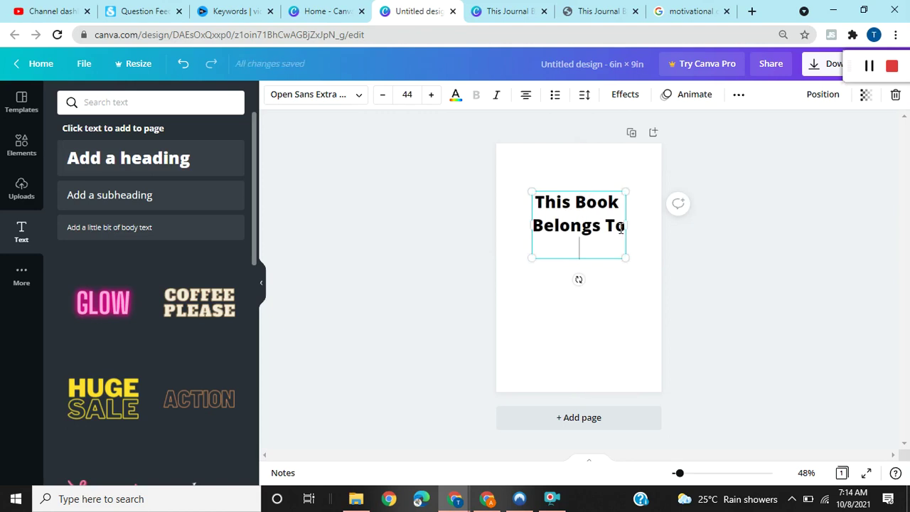
key("BackSpace")
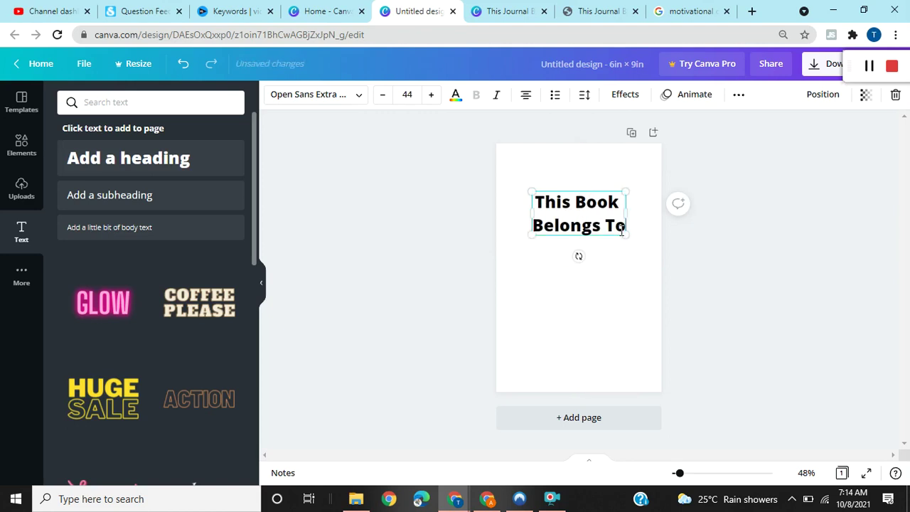
Step: Italicize the "This Book Belongs To" heading and set its font to Arapey
left_click_drag(620, 229, 533, 205)
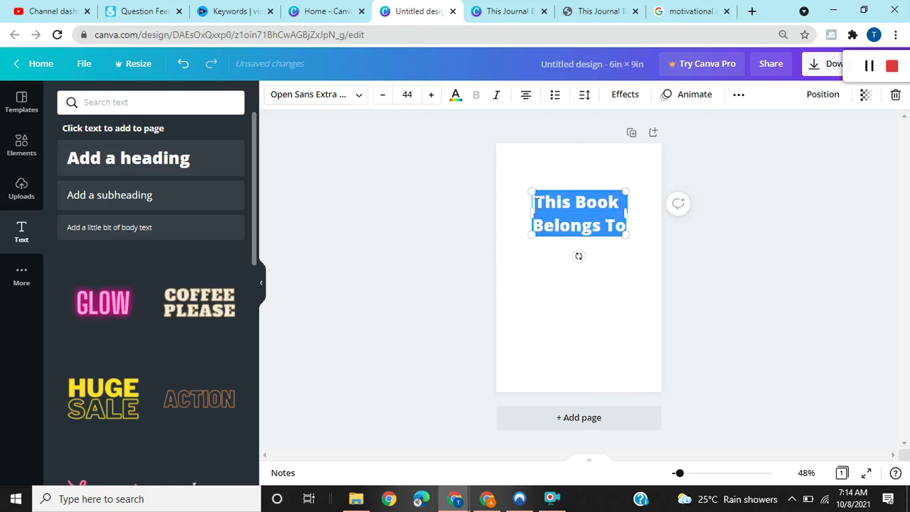
left_click(496, 98)
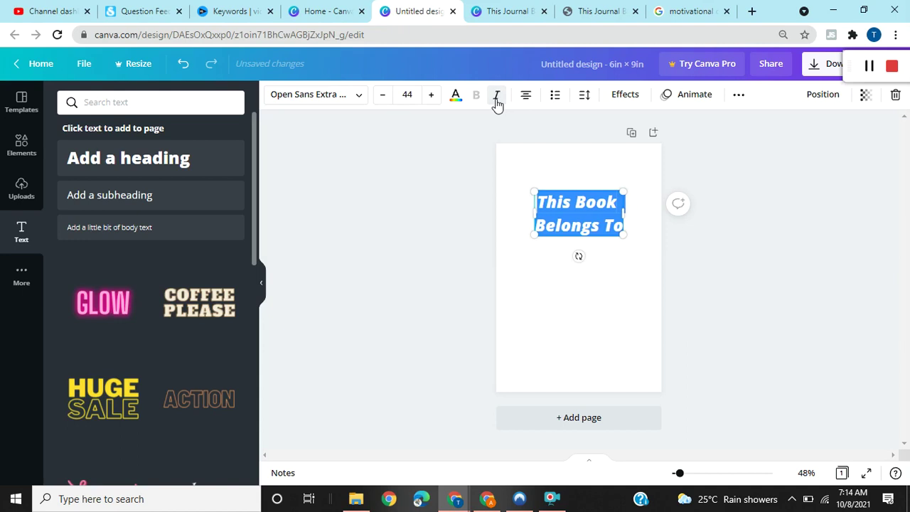
left_click(352, 98)
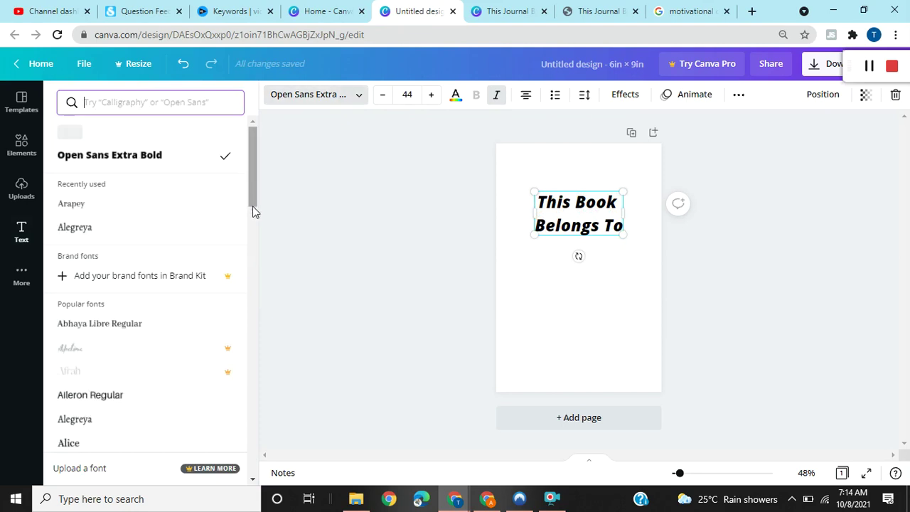
left_click_drag(254, 210, 255, 213)
scroll(254, 213, "down", 1)
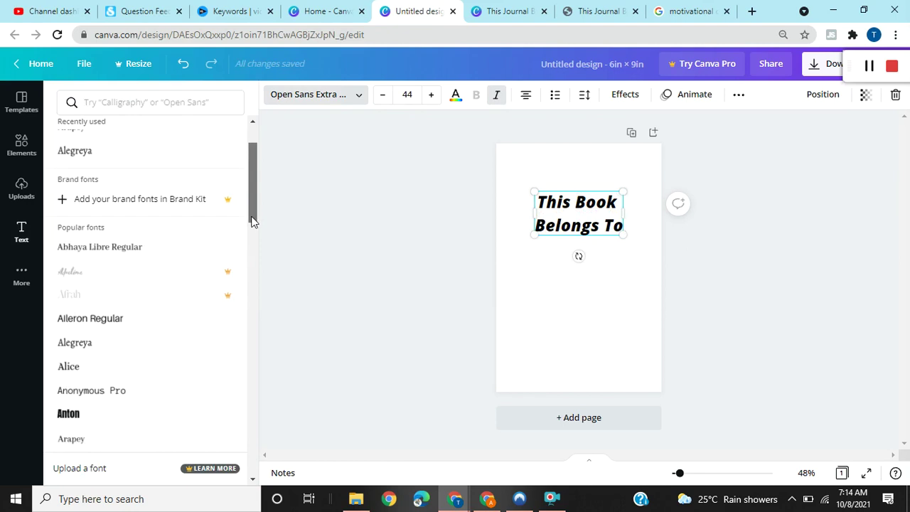
scroll(253, 222, "down", 1)
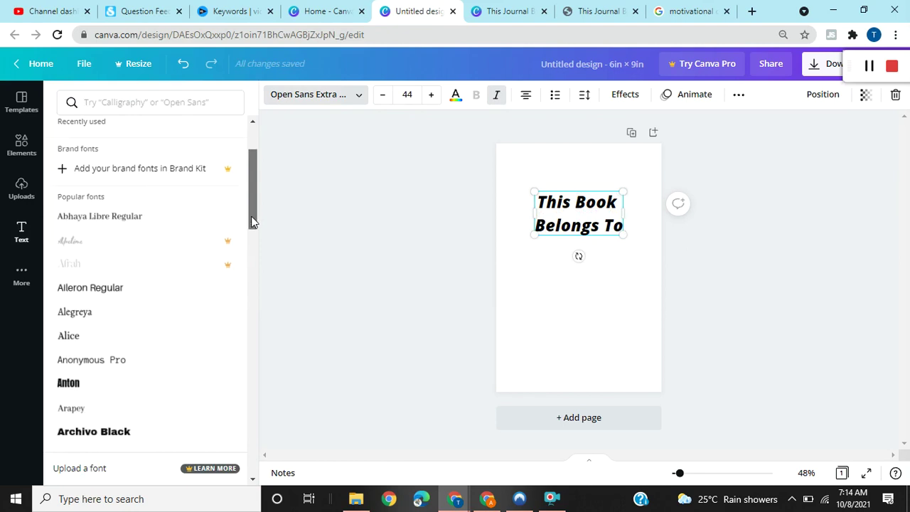
left_click(81, 414)
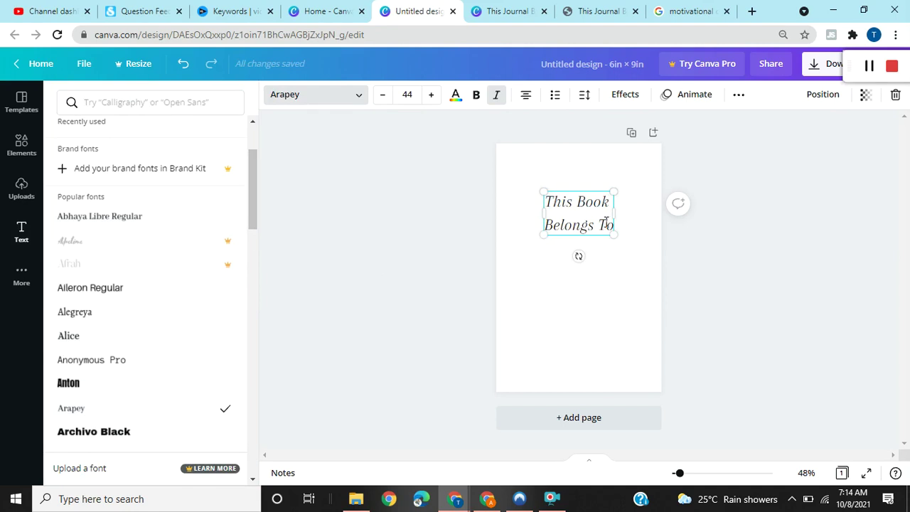
Step: Make the whole "This Book Belongs To" heading bold and deselect it
left_click_drag(612, 222, 547, 203)
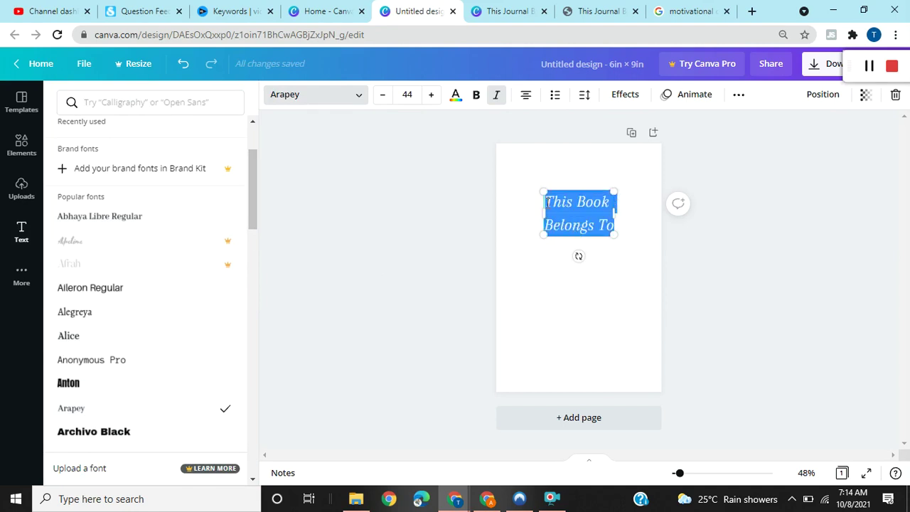
left_click(476, 98)
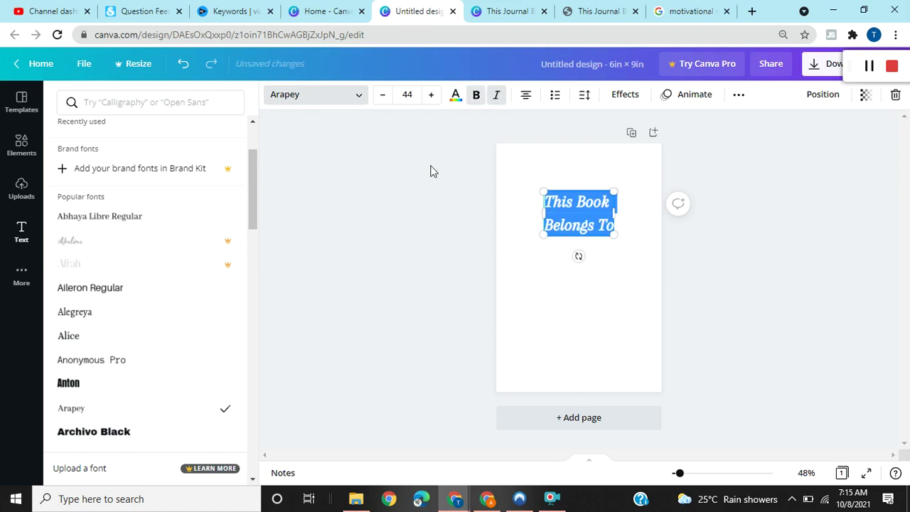
left_click(456, 96)
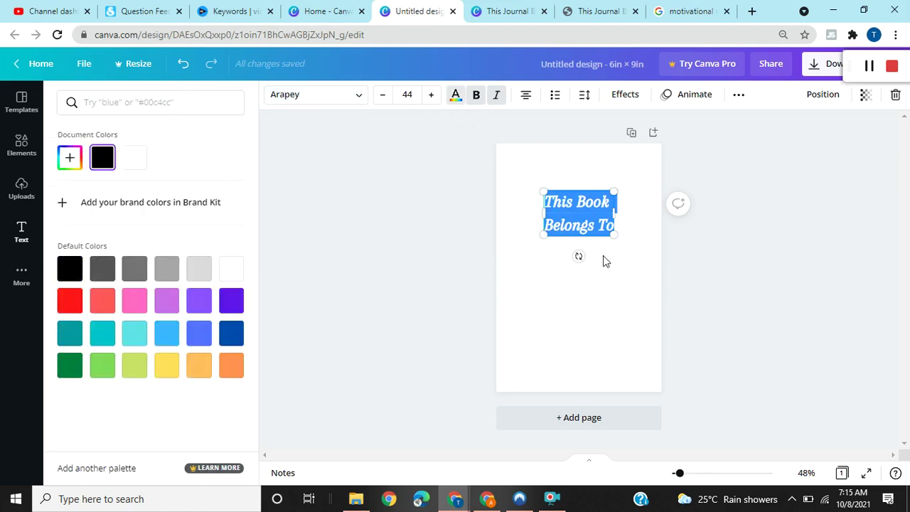
key("Escape")
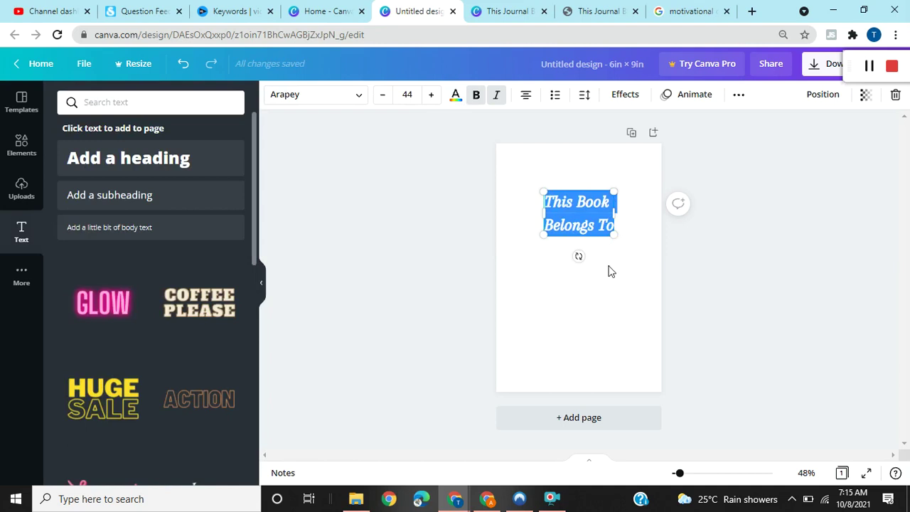
left_click(609, 271)
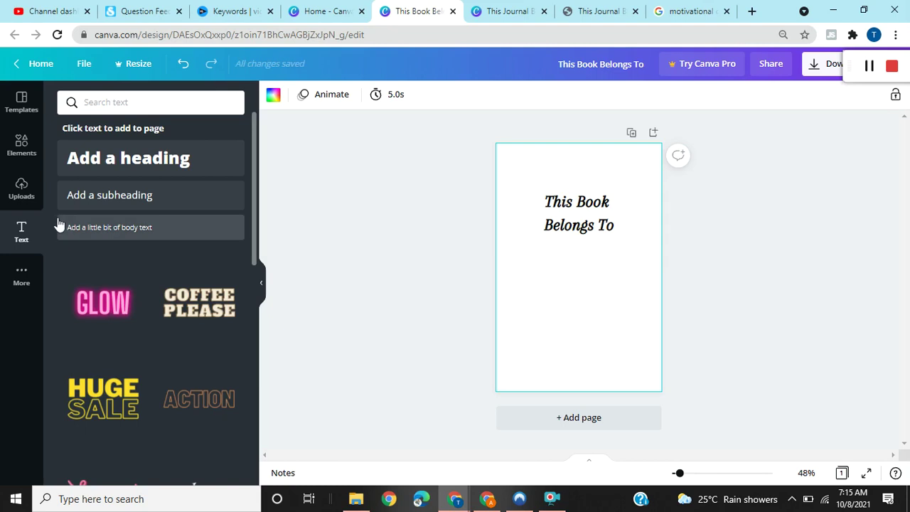
Step: Add a plain straight line and move it down the page to leave space below the heading
left_click(21, 146)
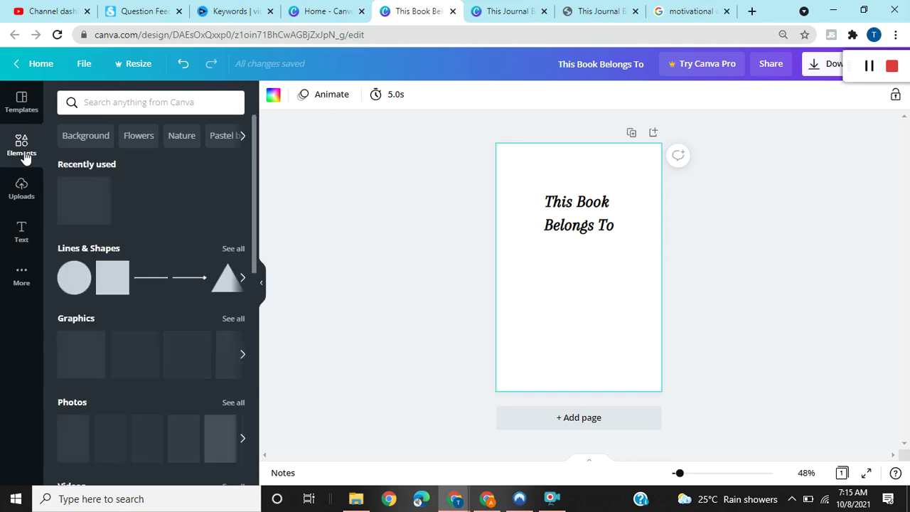
left_click(152, 283)
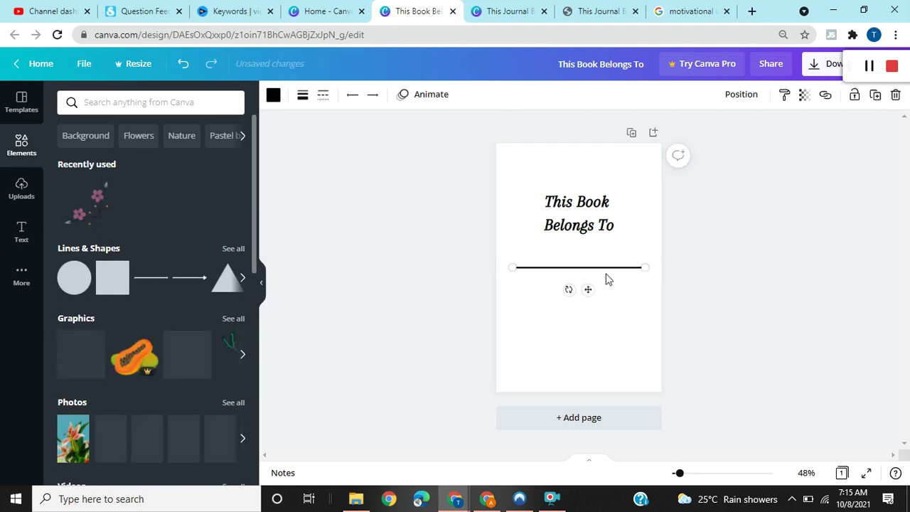
left_click_drag(606, 270, 606, 278)
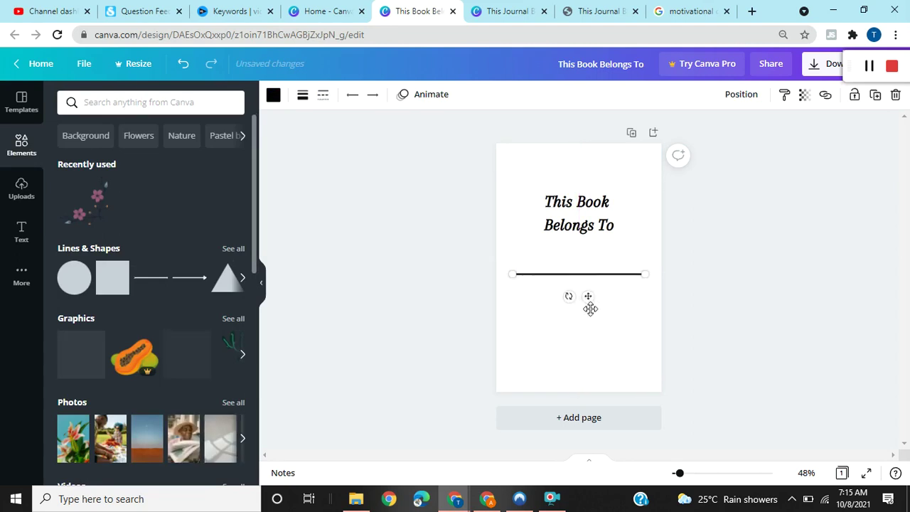
left_click_drag(591, 309, 590, 309)
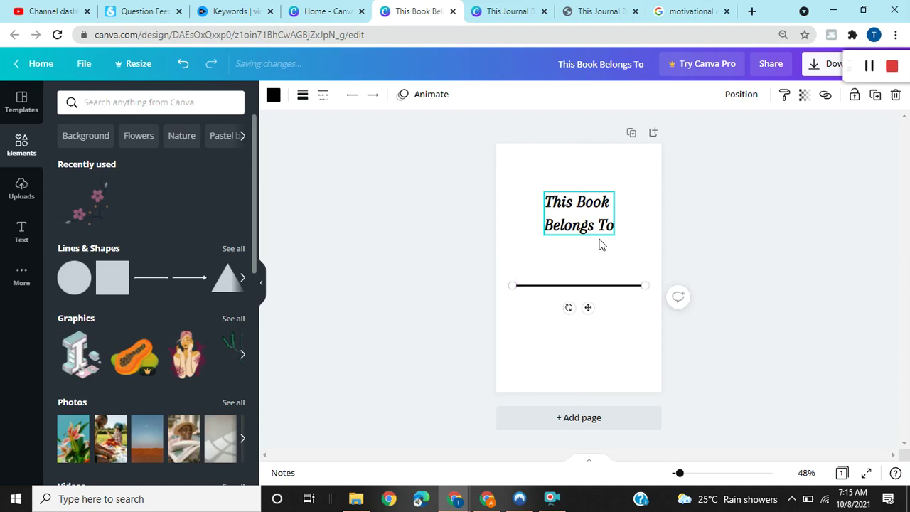
Step: Move the "This Book Belongs To" heading slightly down, closer to the line
left_click(599, 235)
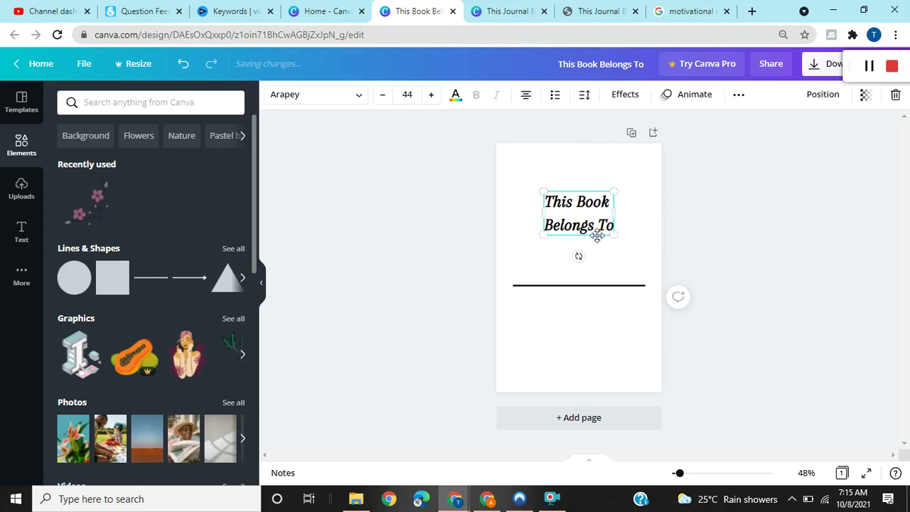
left_click(597, 230)
left_click_drag(596, 236, 596, 246)
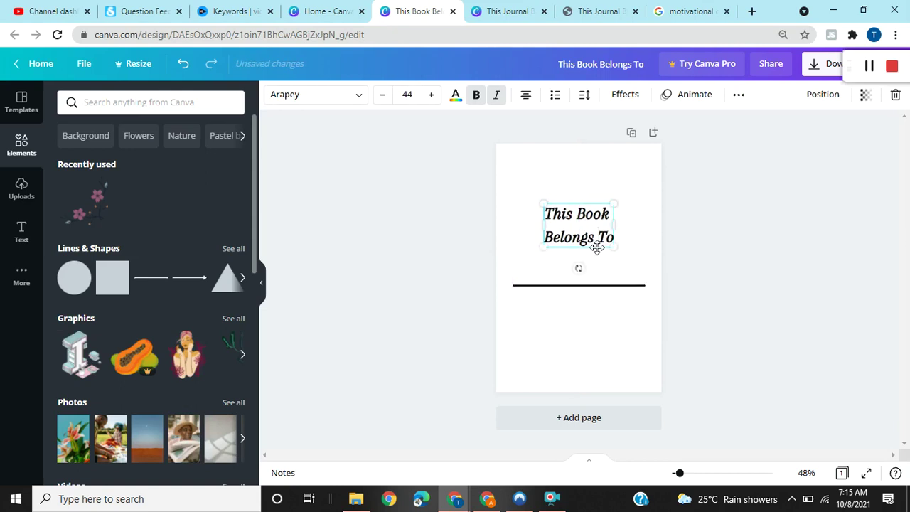
Step: Add the recently used pink flower branch graphic to the page and enlarge it
left_click(99, 220)
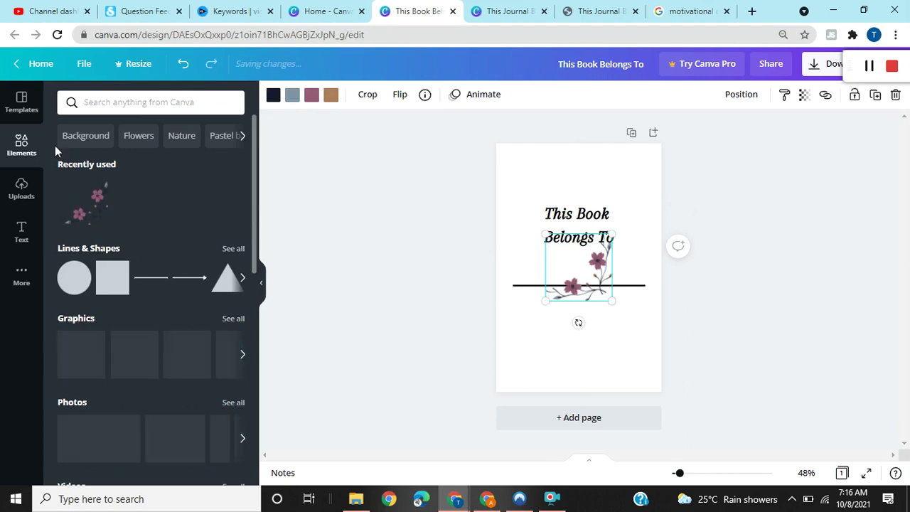
left_click(123, 105)
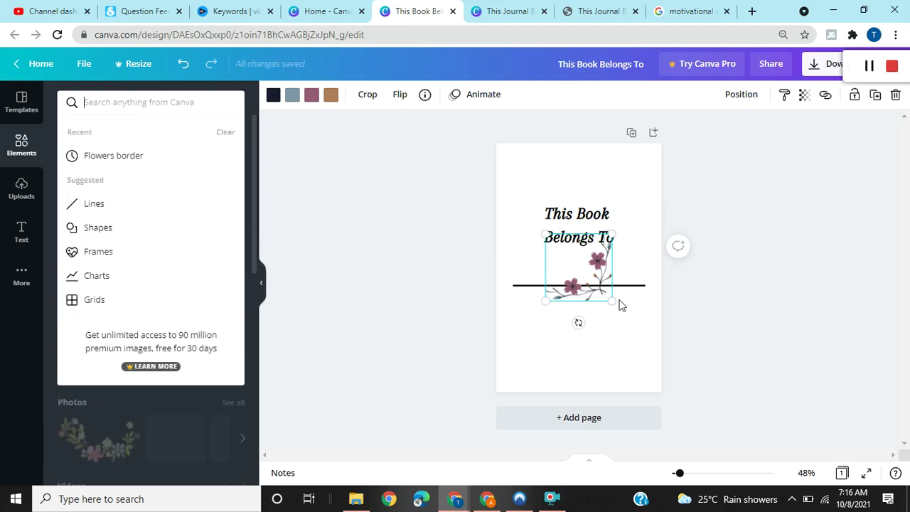
left_click(611, 333)
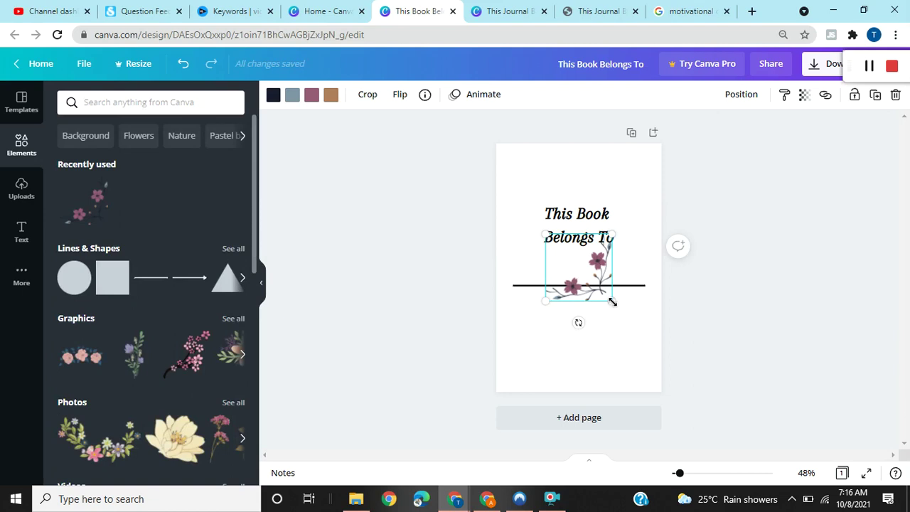
left_click_drag(626, 314, 641, 334)
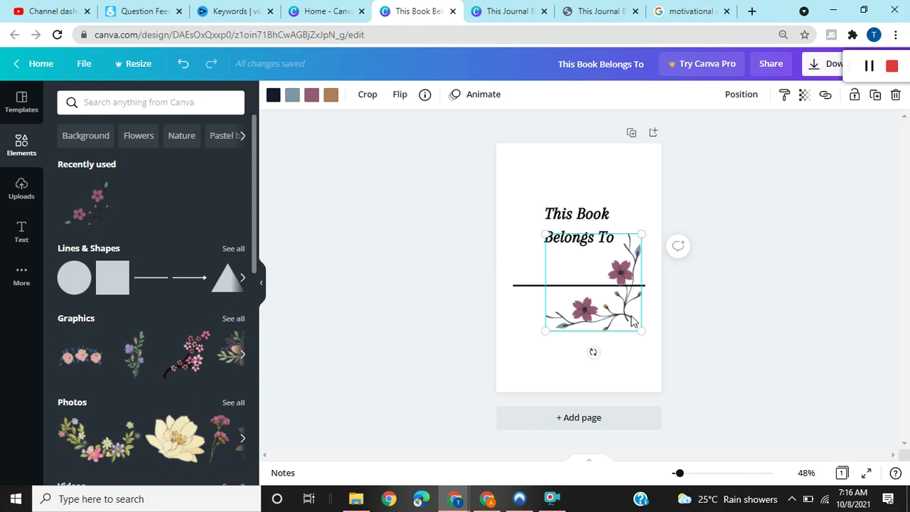
Step: Duplicate the flower branch and move the copy to the page's upper-left area
left_click_drag(632, 321, 638, 326)
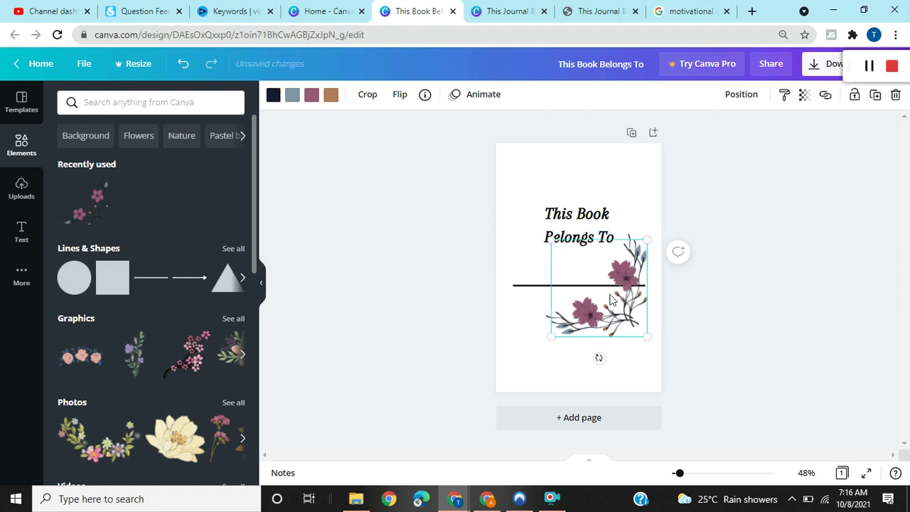
left_click_drag(603, 249, 567, 176)
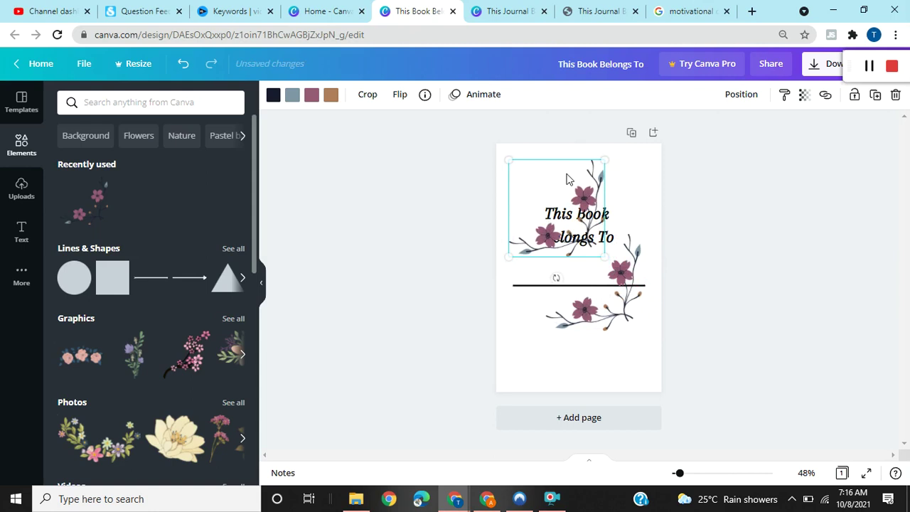
Step: Rotate the upper flower branch half a turn to frame the page's upper-left corner and move the other branch into the lower-right corner
left_click_drag(557, 278, 558, 153)
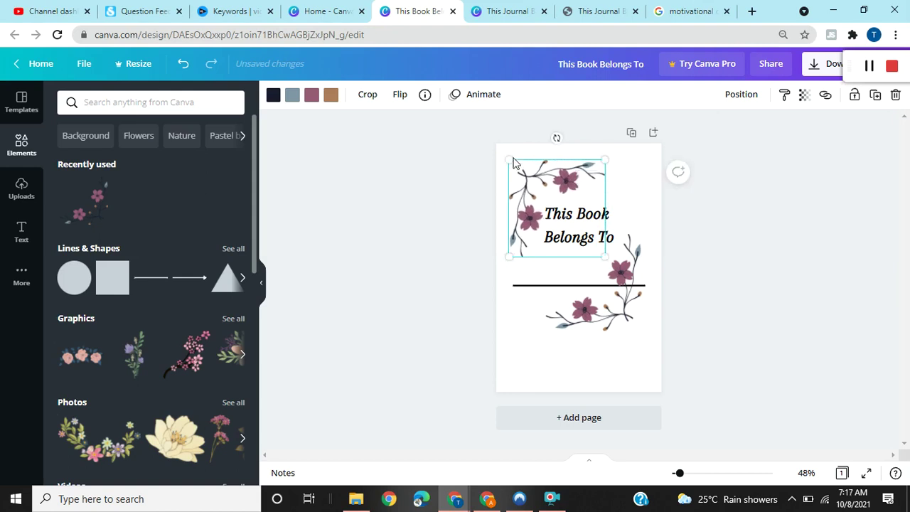
left_click_drag(530, 163, 526, 162)
left_click(601, 292)
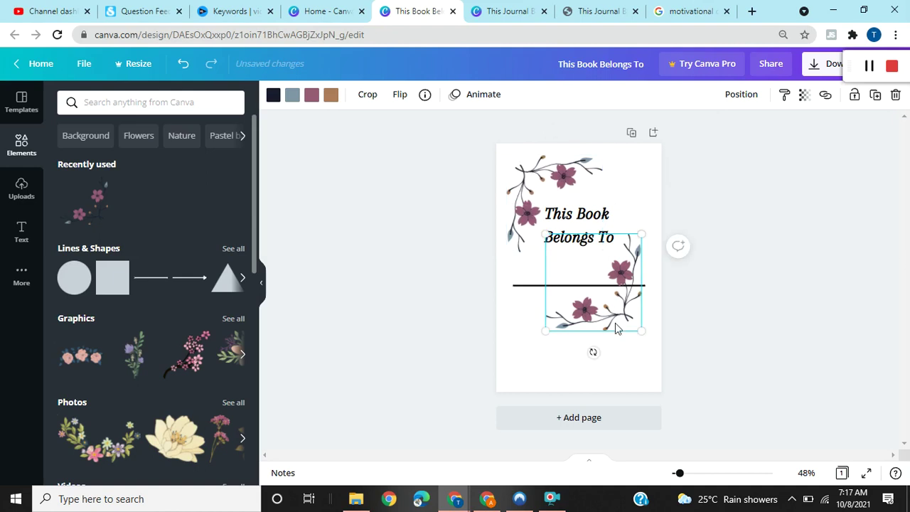
left_click_drag(626, 329, 629, 363)
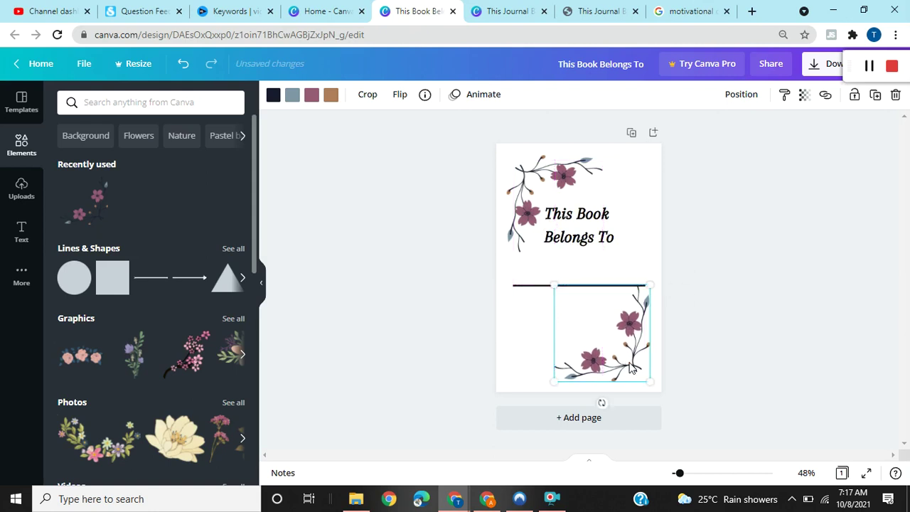
left_click(626, 229)
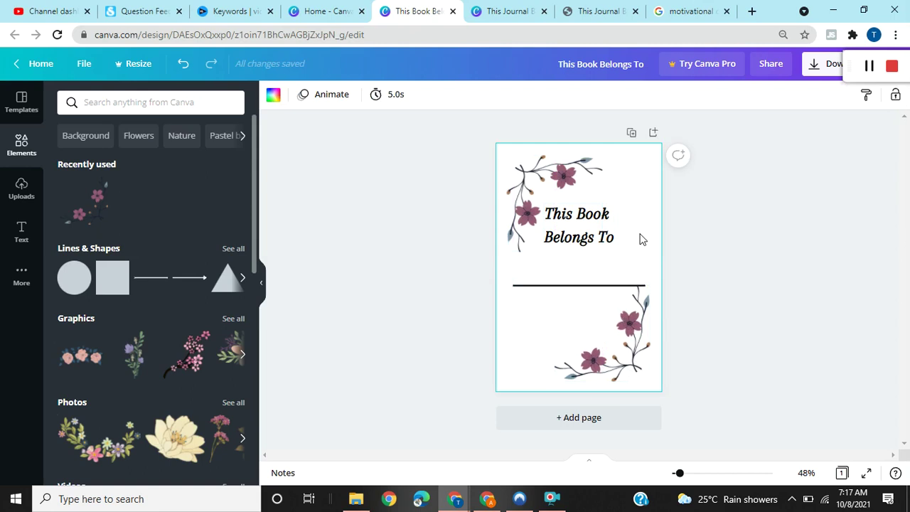
Step: Add a second page and place a short straight line near its upper-right corner
left_click(601, 419)
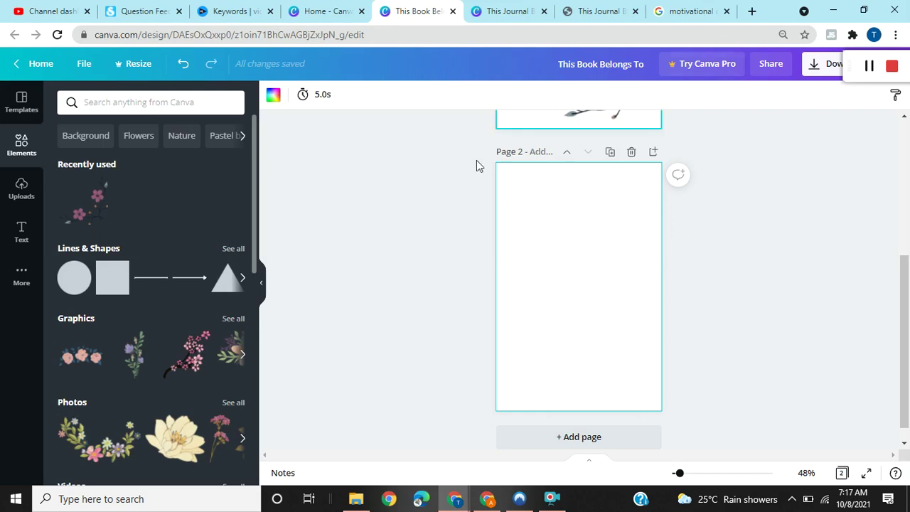
left_click(151, 283)
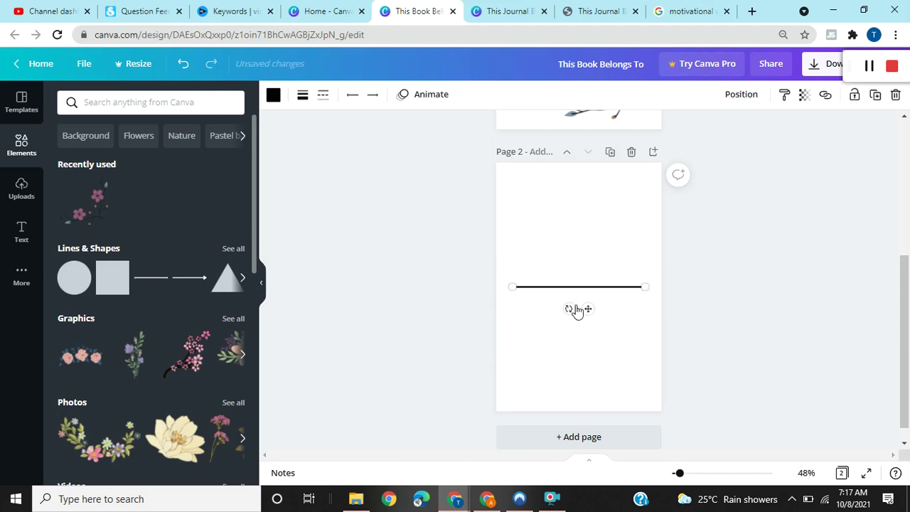
left_click_drag(588, 309, 597, 225)
left_click_drag(544, 201, 585, 199)
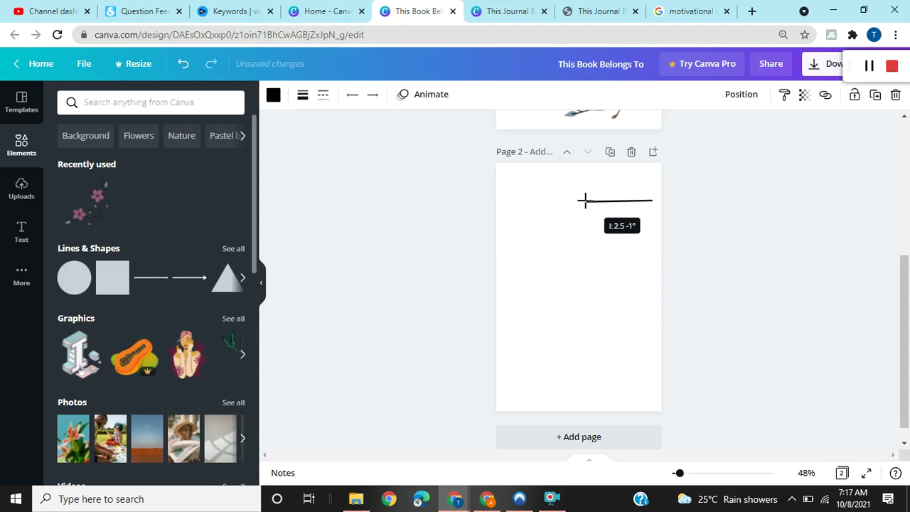
left_click_drag(585, 199, 584, 199)
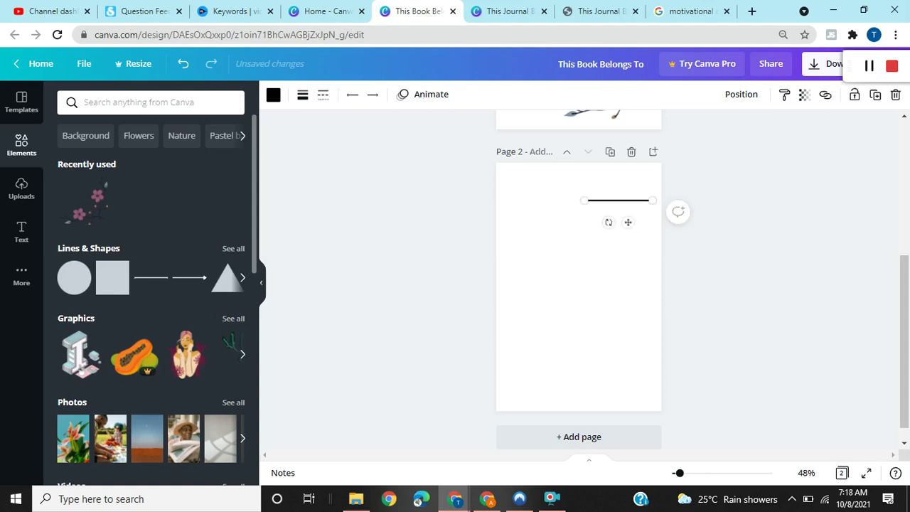
left_click(606, 260)
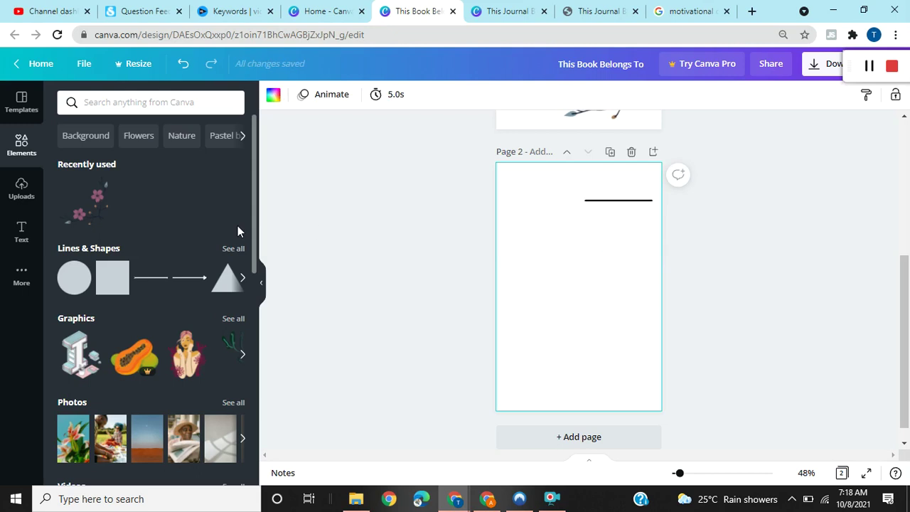
Step: Add a long straight line just below the short one on page 2 and trim the short line's right end slightly
left_click(156, 283)
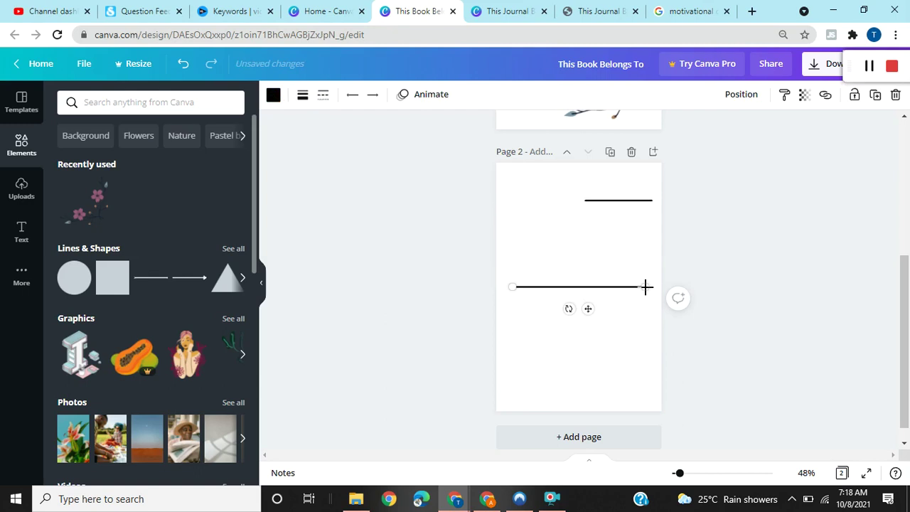
left_click_drag(645, 287, 646, 286)
left_click_drag(593, 270, 591, 242)
left_click(620, 201)
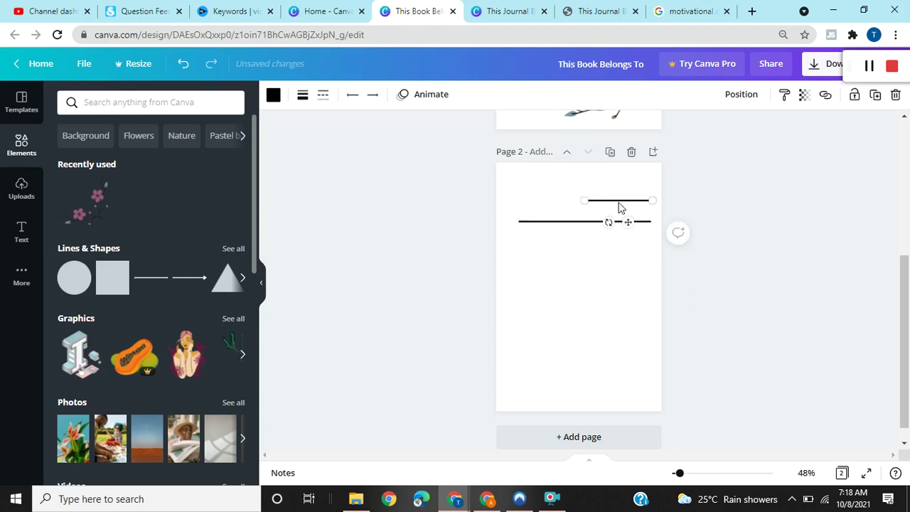
left_click_drag(649, 200, 647, 200)
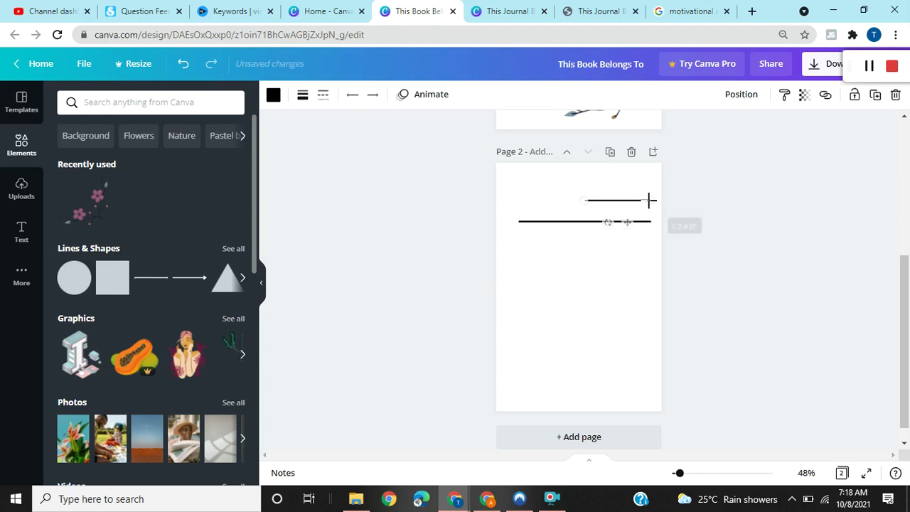
left_click(588, 268)
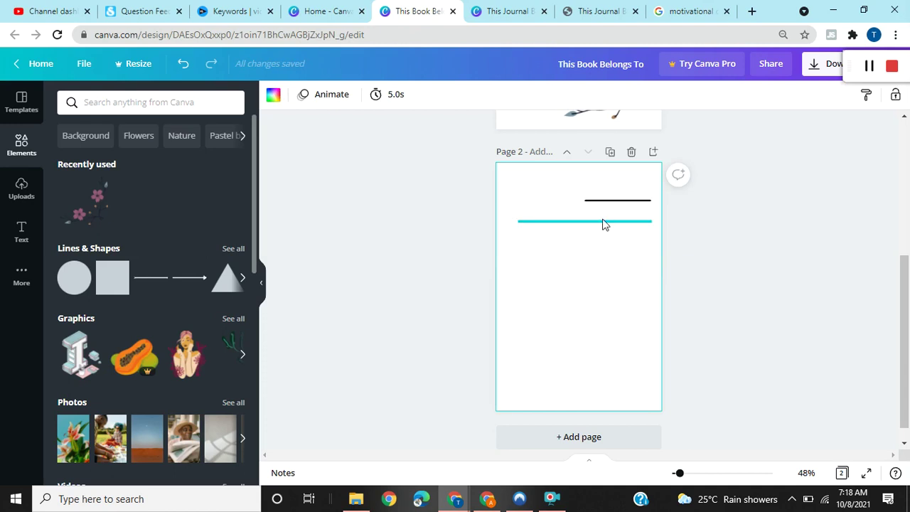
Step: Shift the long line on page 2 slightly left and adjust its left end so it sits evenly between the page margins
left_click(603, 225)
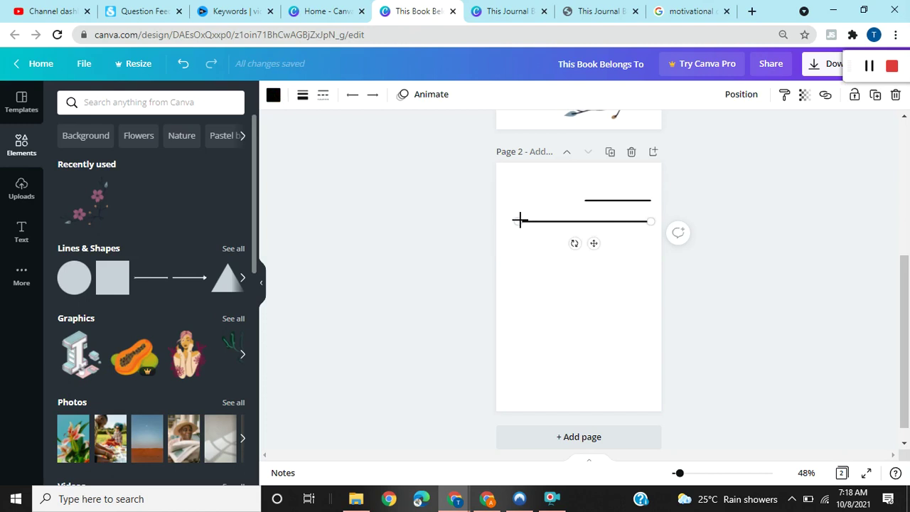
left_click_drag(515, 221, 517, 220)
left_click_drag(591, 245, 587, 247)
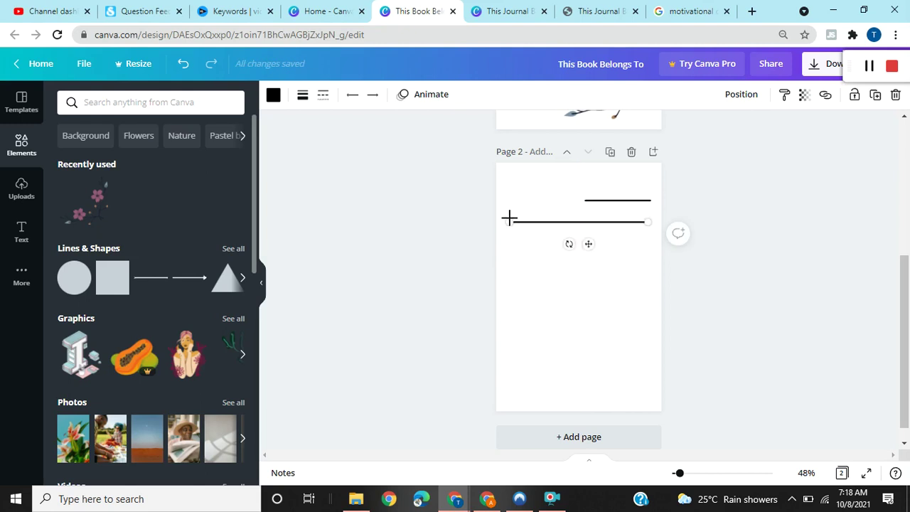
left_click_drag(511, 222, 510, 222)
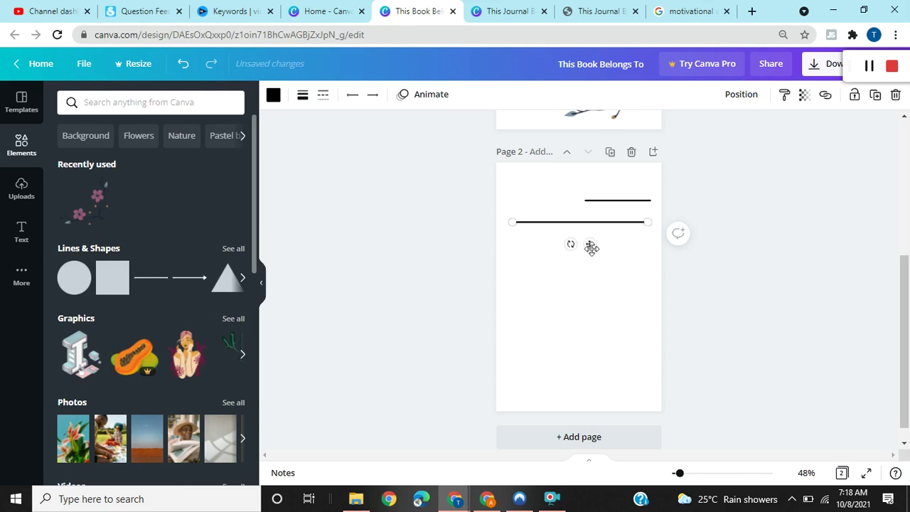
left_click_drag(585, 242, 586, 243)
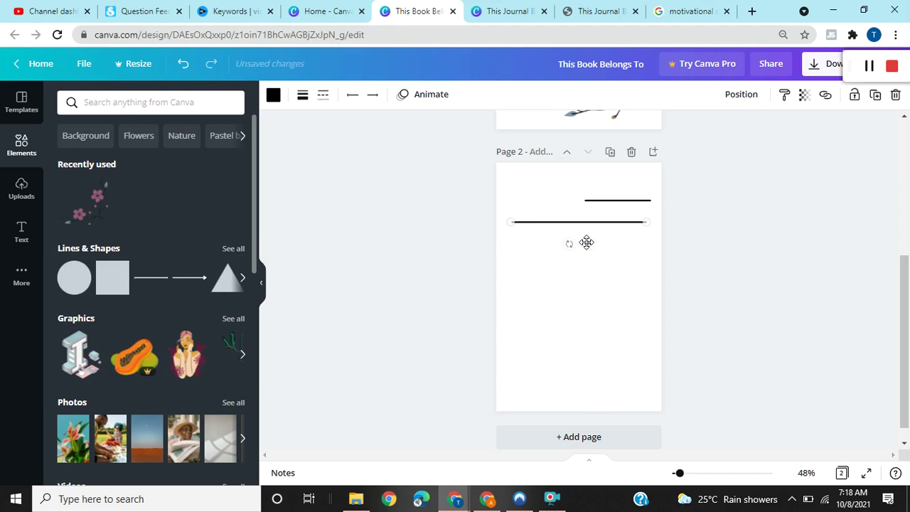
left_click_drag(512, 222, 512, 222)
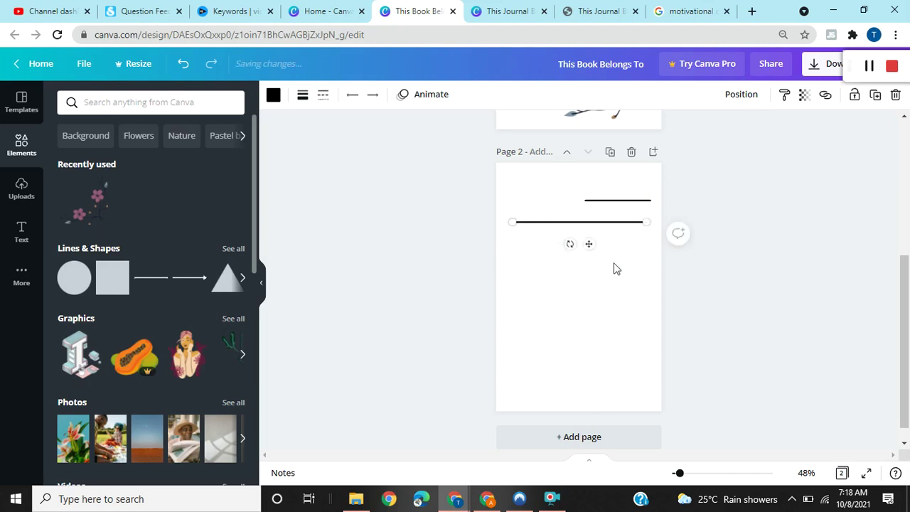
Step: Shorten the short line from its right end to about 2.2 in, in line with the end of the long line
left_click(631, 201)
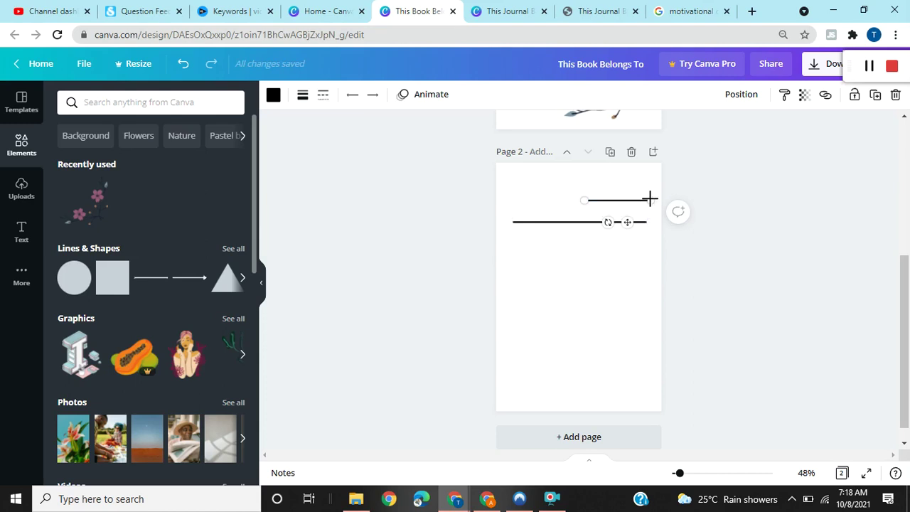
left_click_drag(646, 200, 645, 199)
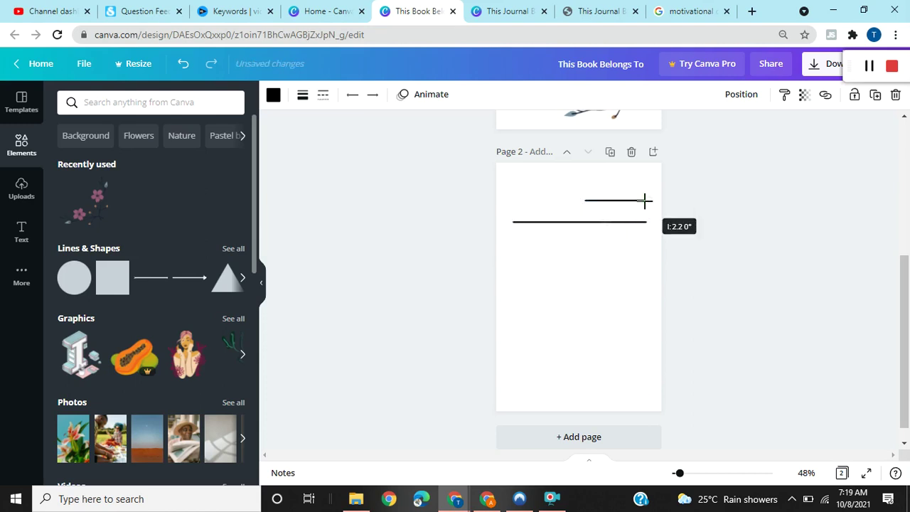
left_click(597, 254)
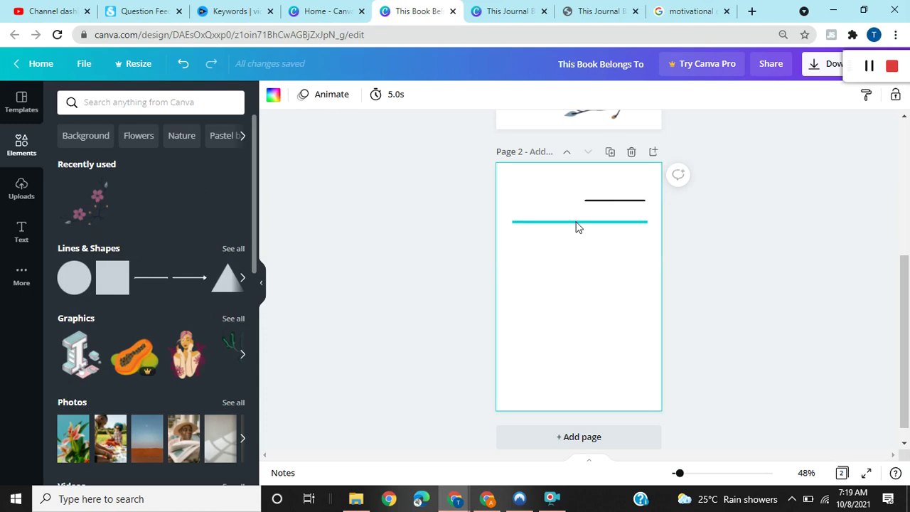
Step: Make three copies of the long line and stack them below it, aligned and roughly evenly spaced
left_click(579, 223)
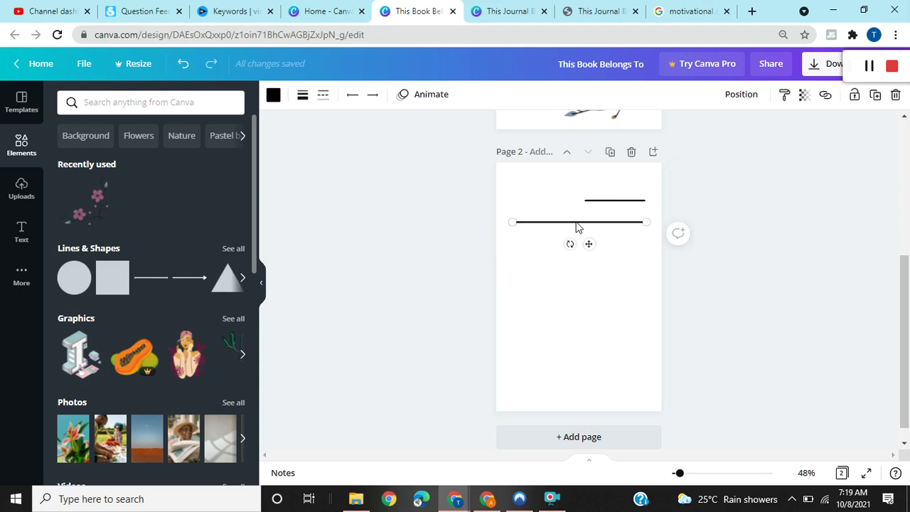
key("ctrl+d")
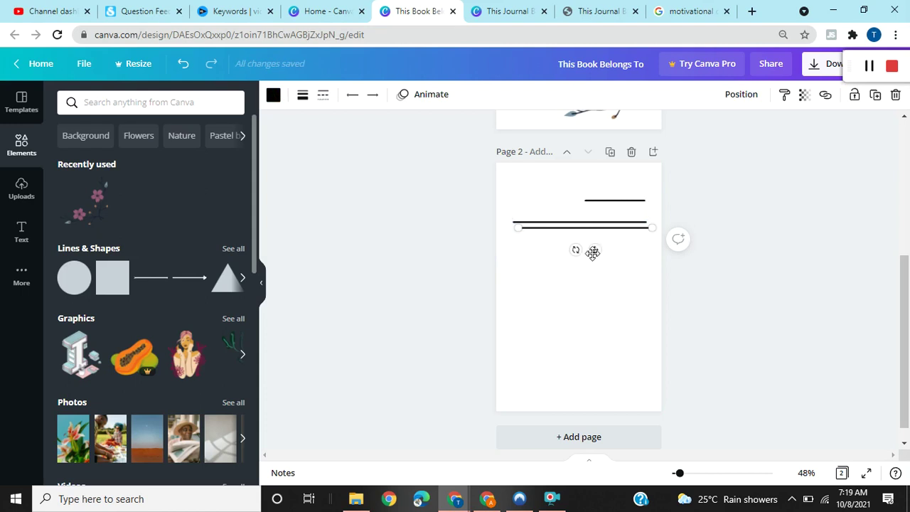
left_click_drag(593, 253, 590, 260)
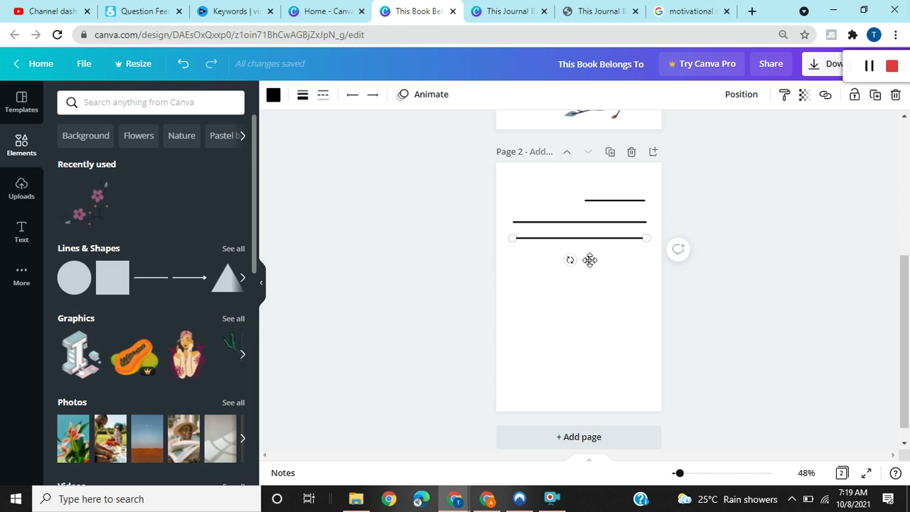
key("ctrl+v")
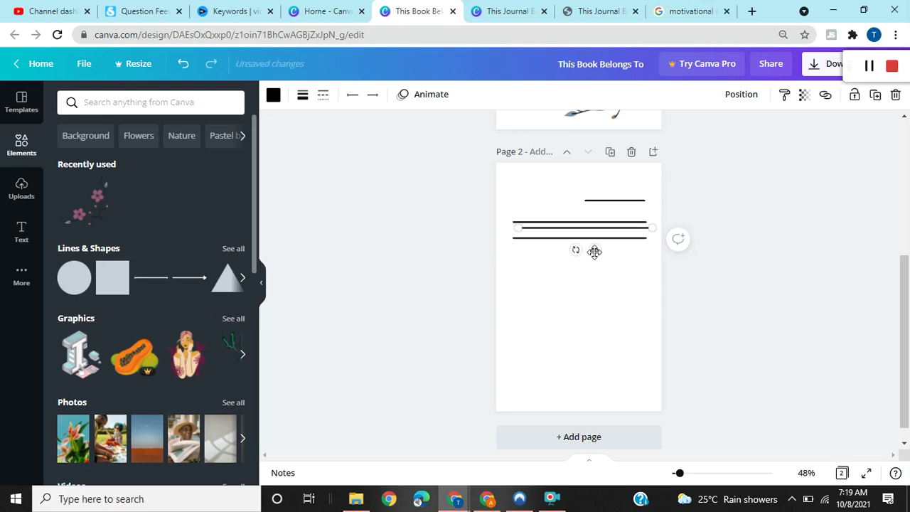
left_click_drag(593, 261, 590, 277)
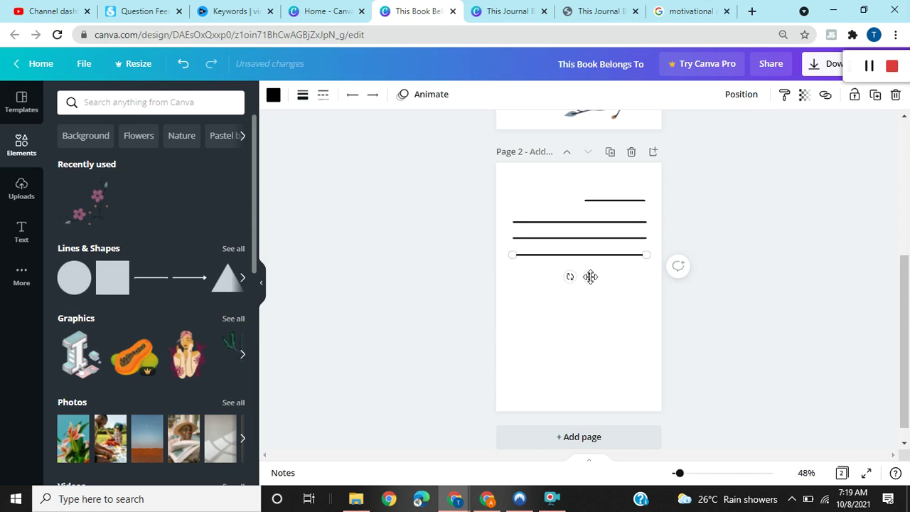
key("ctrl+v")
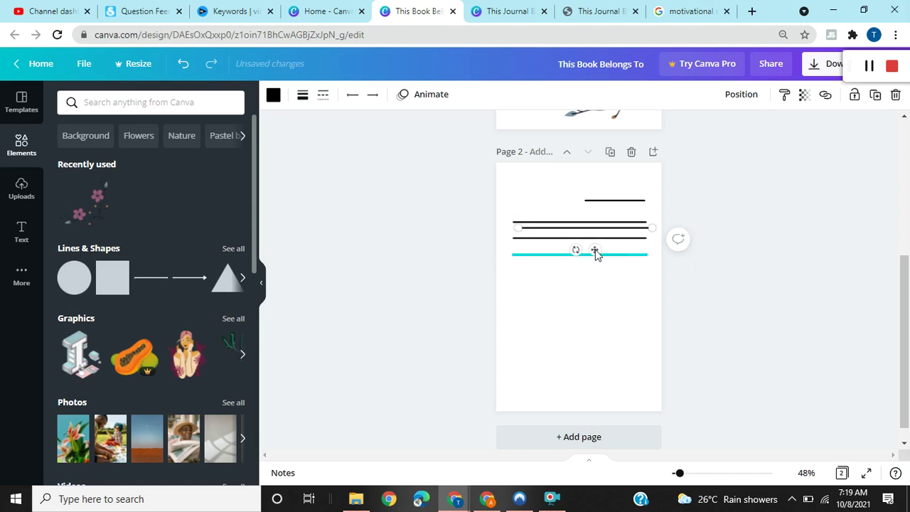
left_click_drag(593, 262, 589, 293)
left_click_drag(588, 293, 589, 291)
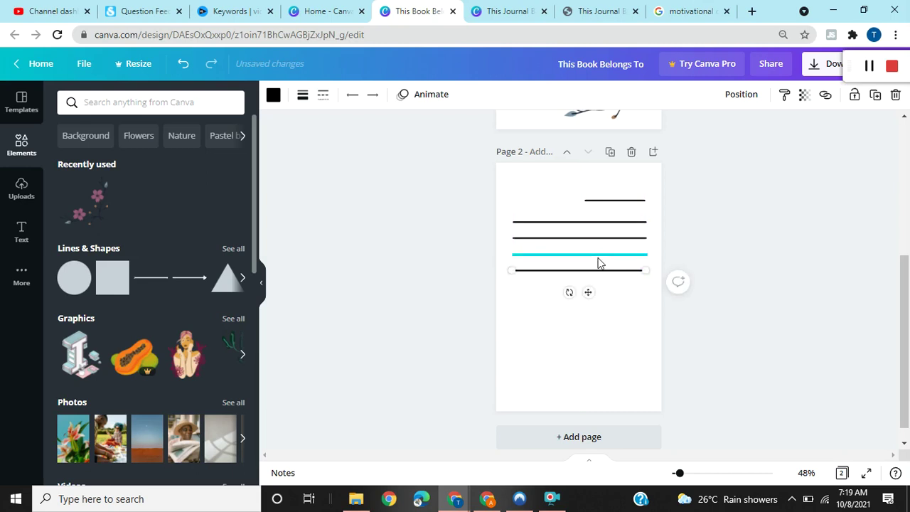
Step: Move the third and fourth long lines slightly up to even out the spacing between the writing lines
left_click(598, 260)
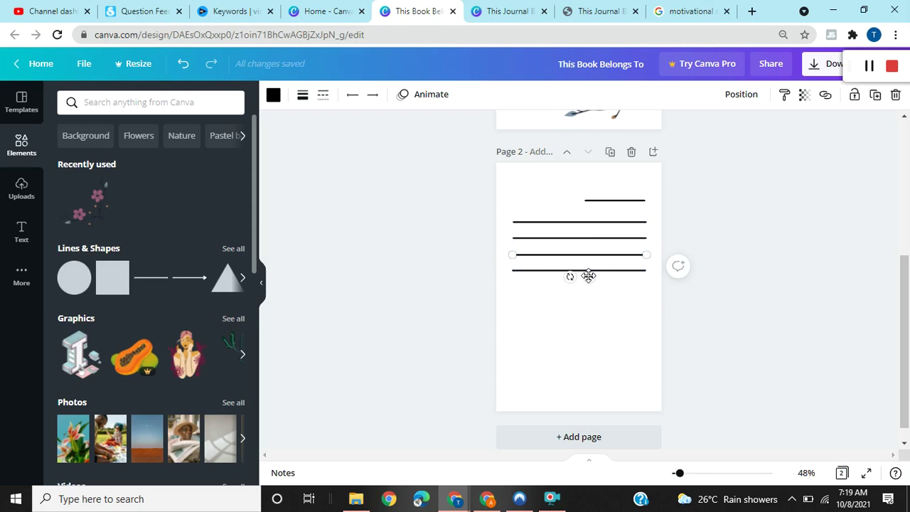
left_click_drag(588, 276, 592, 271)
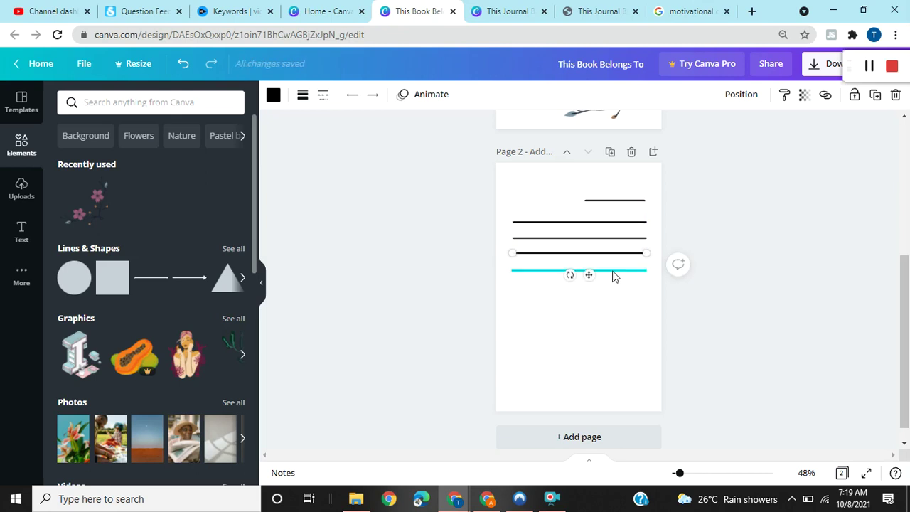
left_click(614, 271)
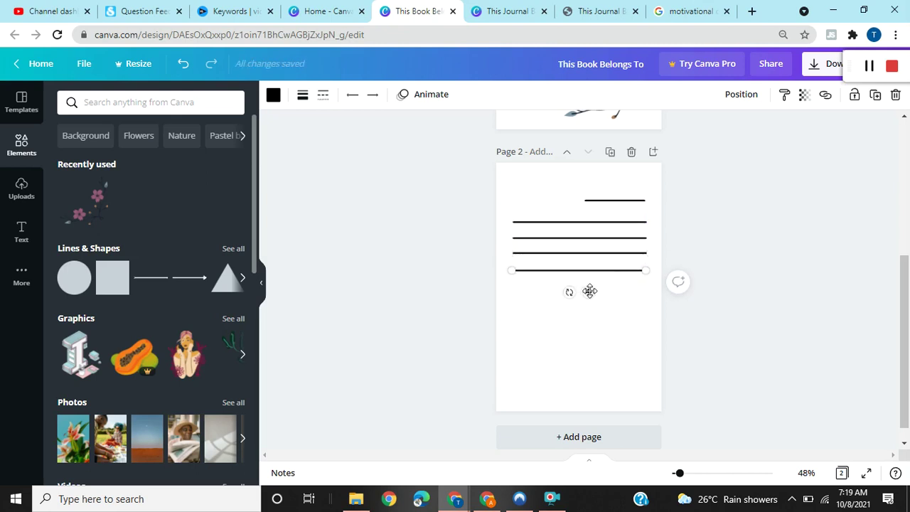
left_click_drag(589, 288, 590, 289)
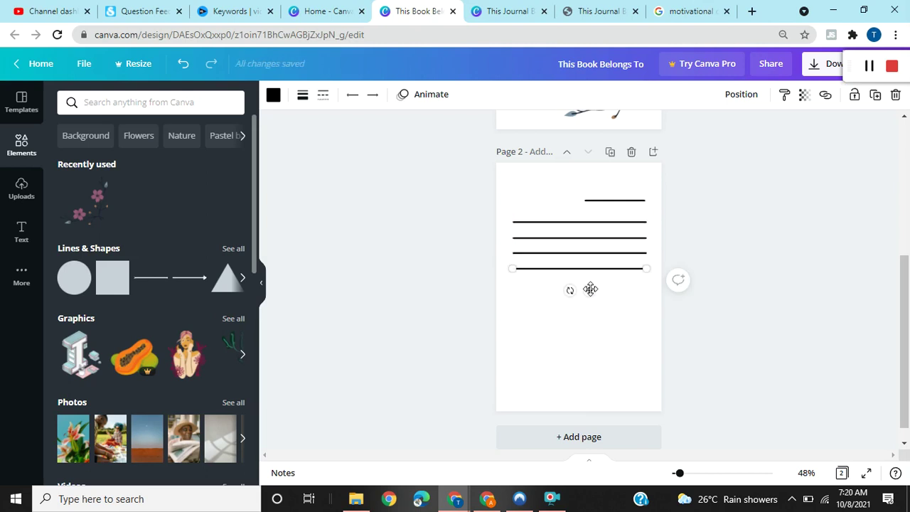
left_click(869, 66)
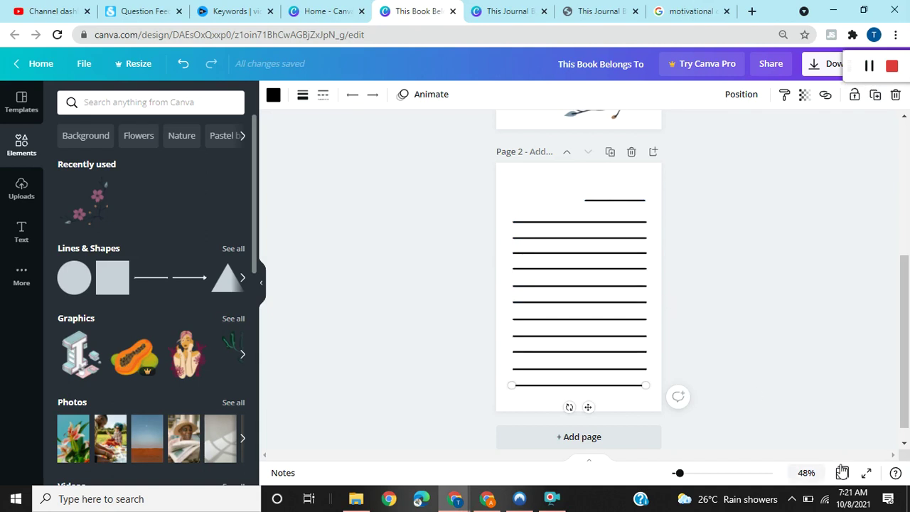
Step: Show all pages in grid view and duplicate the lined page 2 four times to create pages 3 to 6
left_click(843, 475)
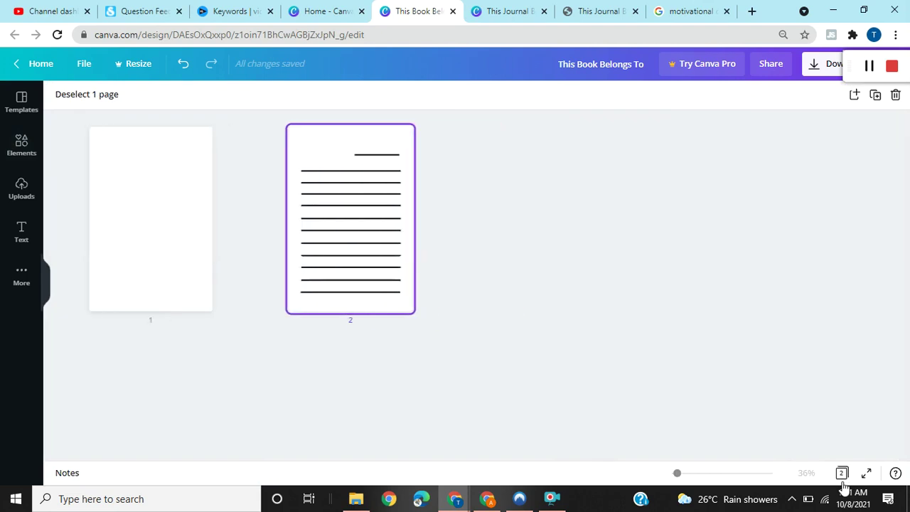
mouse_move(250, 256)
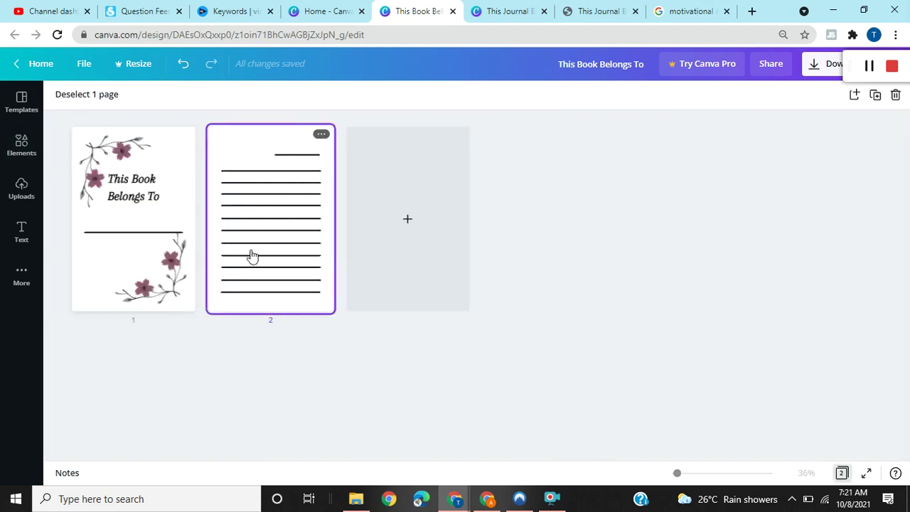
left_click(322, 137)
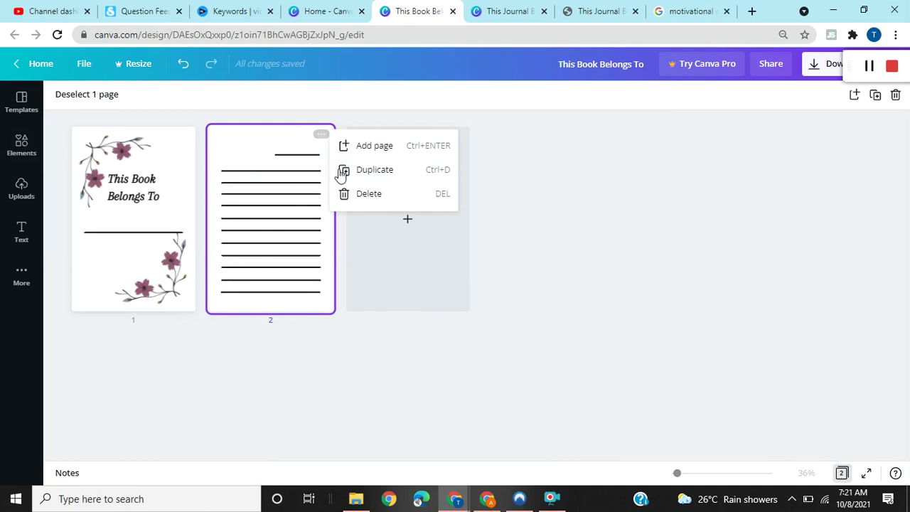
left_click(381, 178)
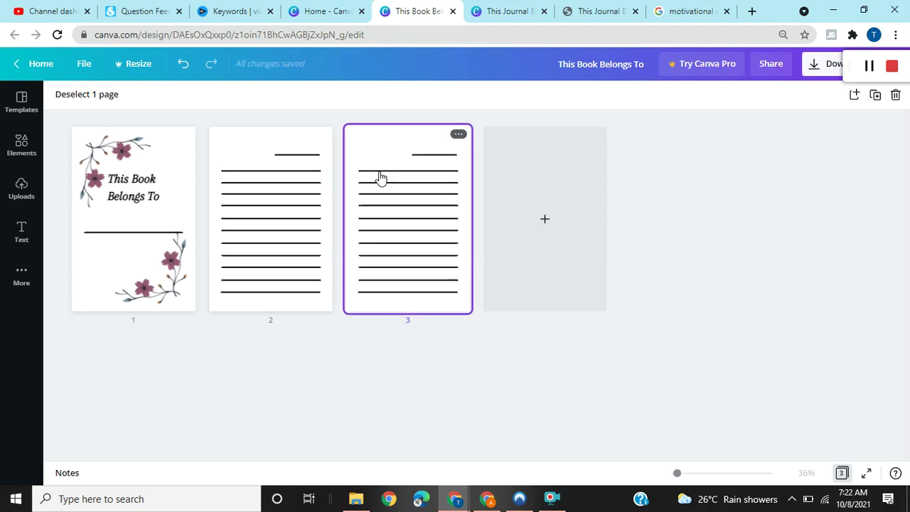
key("ctrl+d")
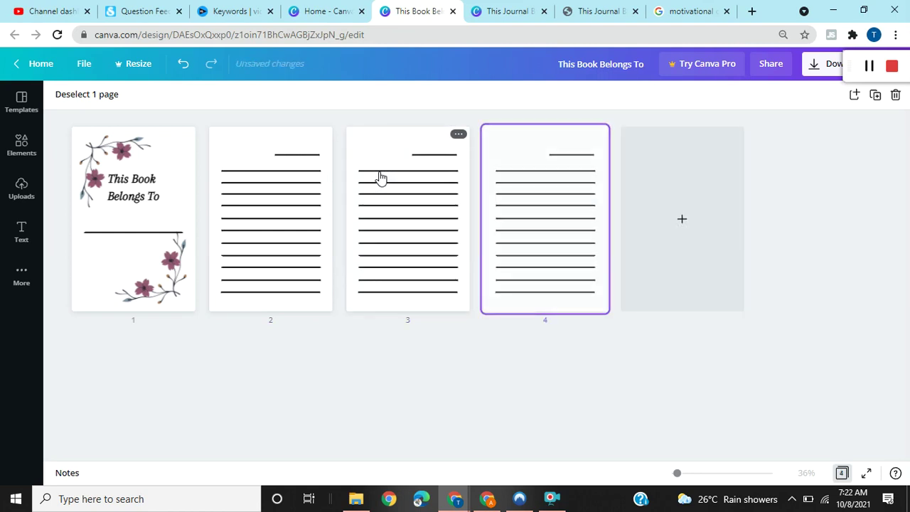
key("ctrl+d")
key("ctrl+d")
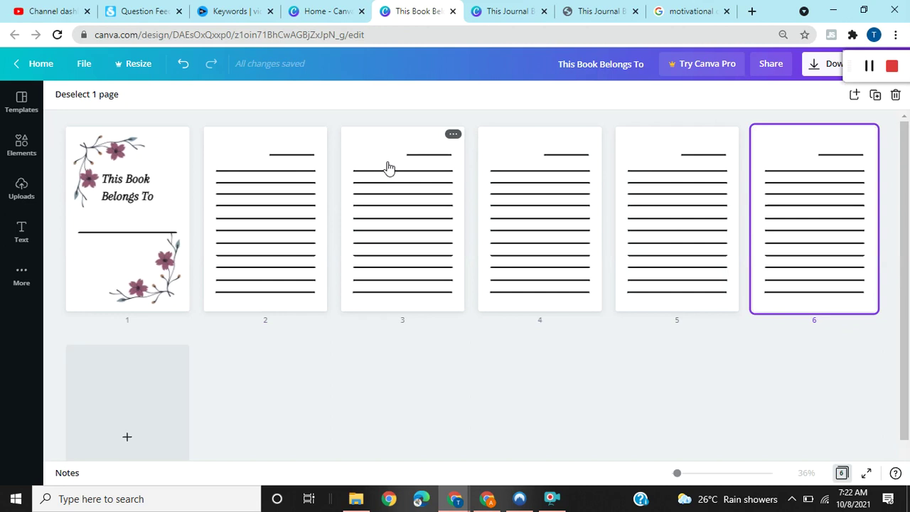
Step: Switch to the finished "This Journal Belong To" design and look through all its pages in grid view, comparing it with the current design
left_click(508, 12)
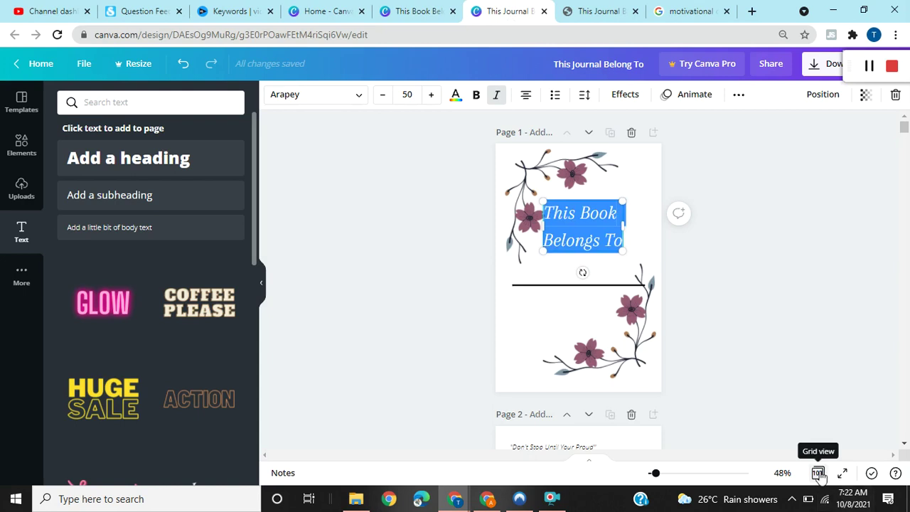
left_click(813, 430)
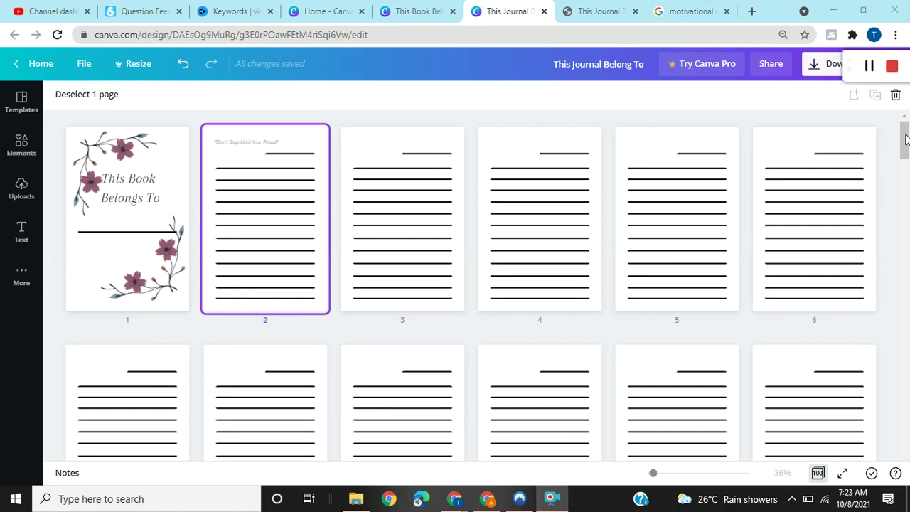
left_click(906, 142)
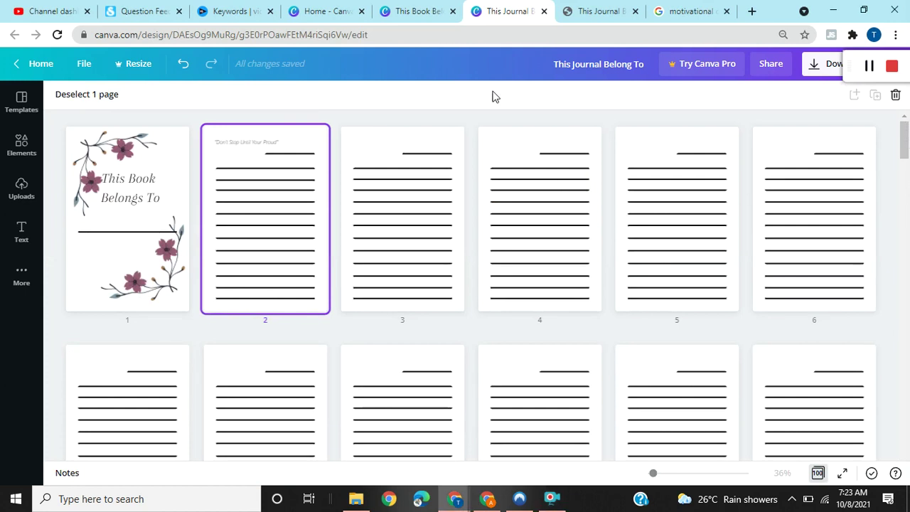
left_click(403, 9)
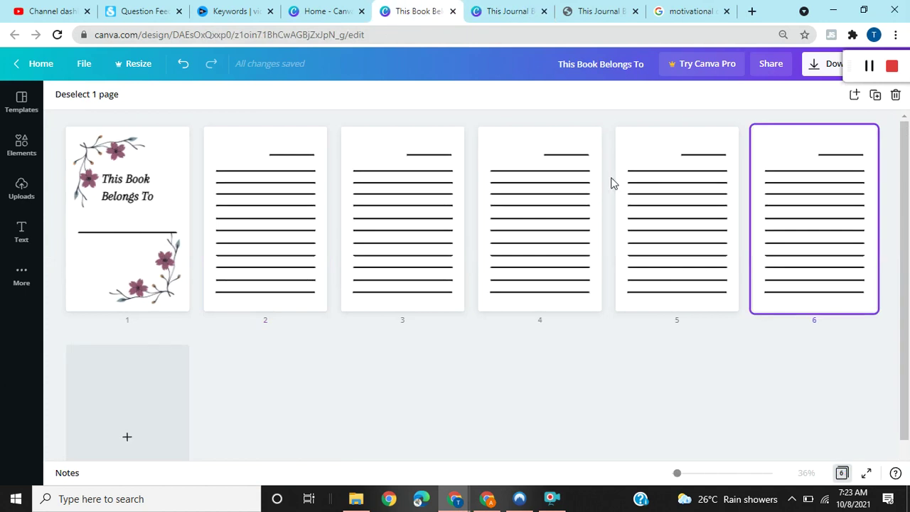
left_click(507, 11)
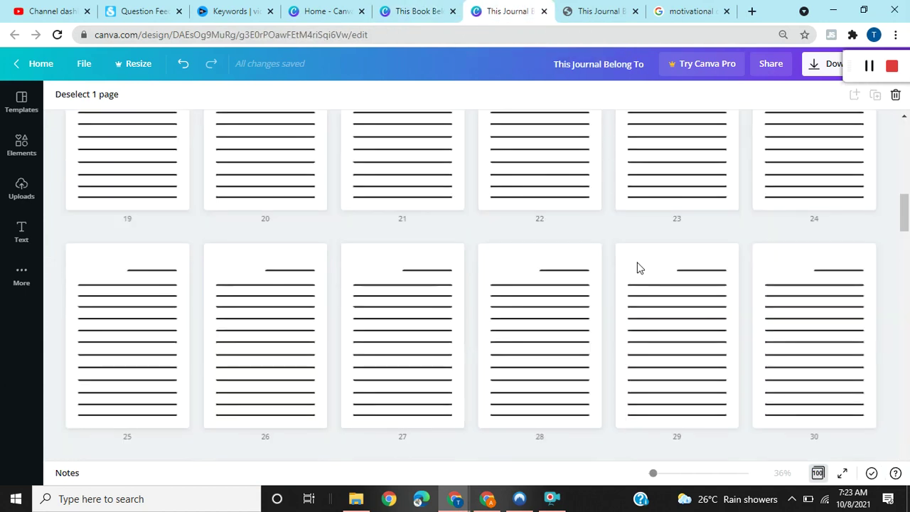
left_click(903, 453)
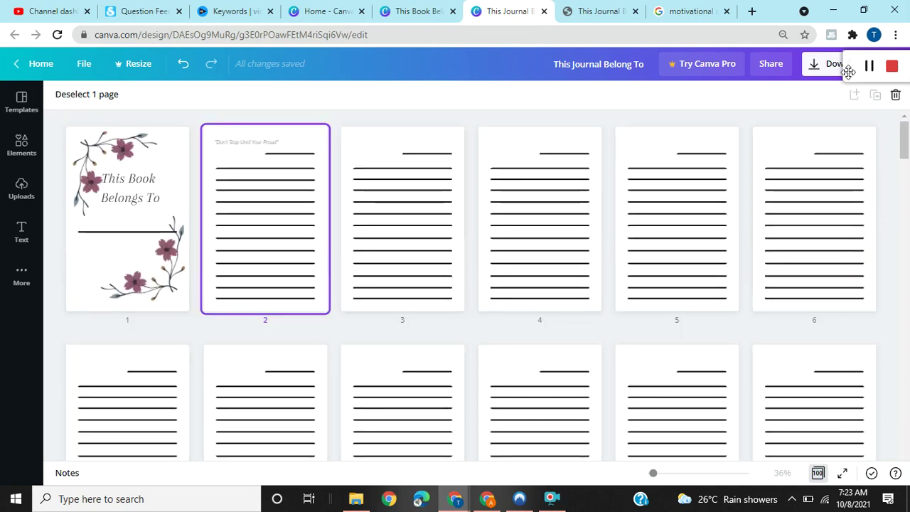
left_click_drag(847, 66, 879, 139)
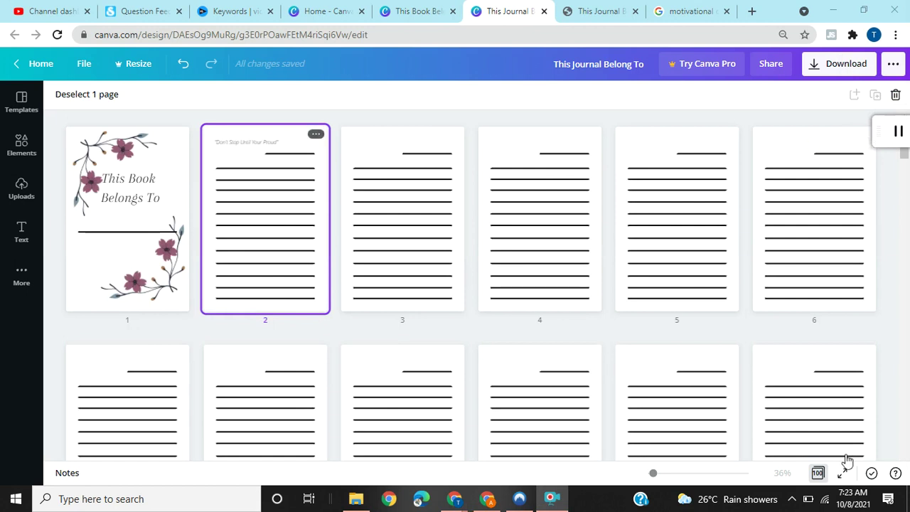
Step: Leave the grid view and select the motivational quote above the lines on page 2 to inspect it
left_click(818, 473)
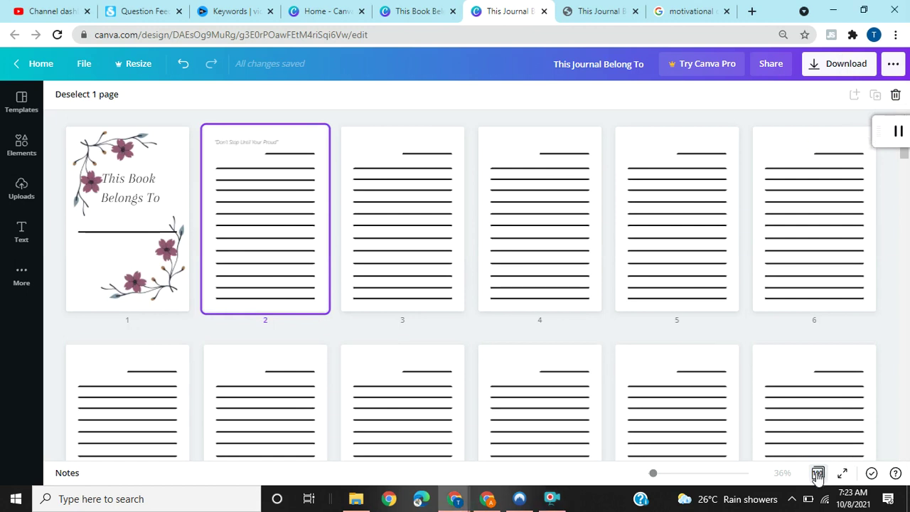
left_click(818, 474)
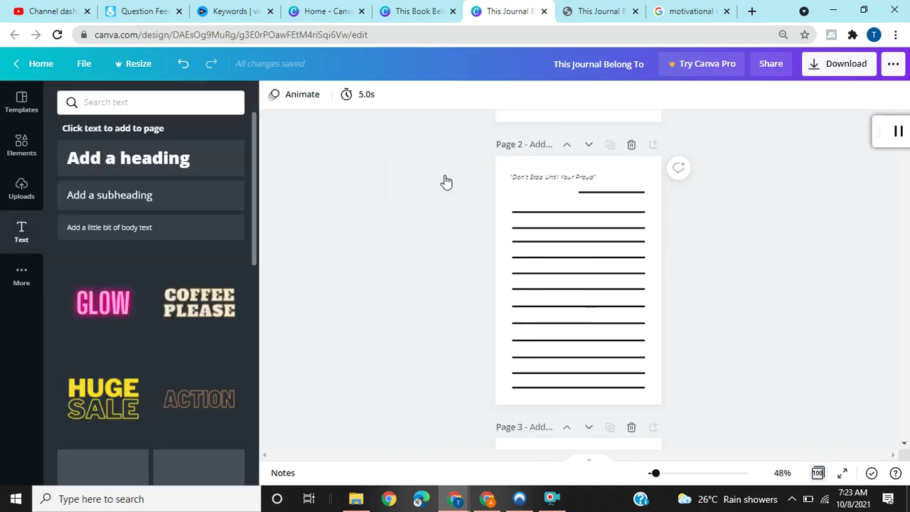
left_click(527, 180)
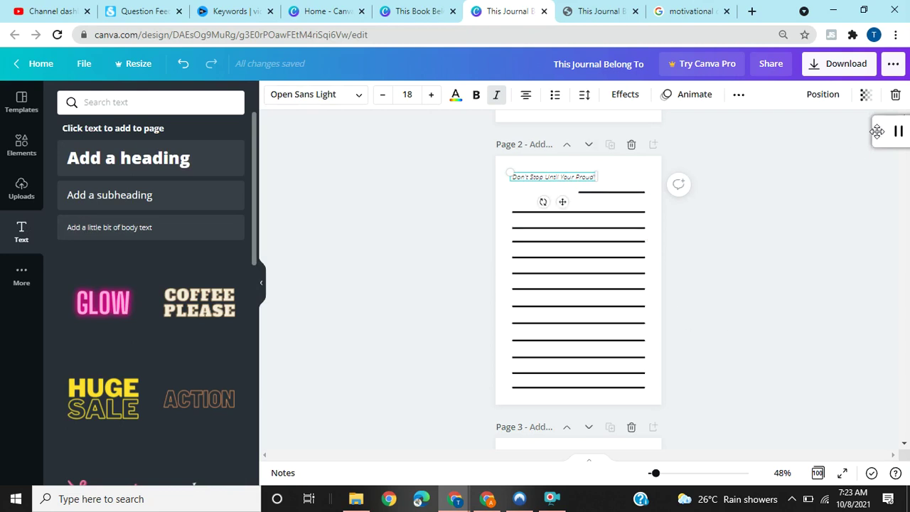
Step: Download all pages of the "This Journal Belong To" design as PDF Print
left_click_drag(877, 132, 880, 195)
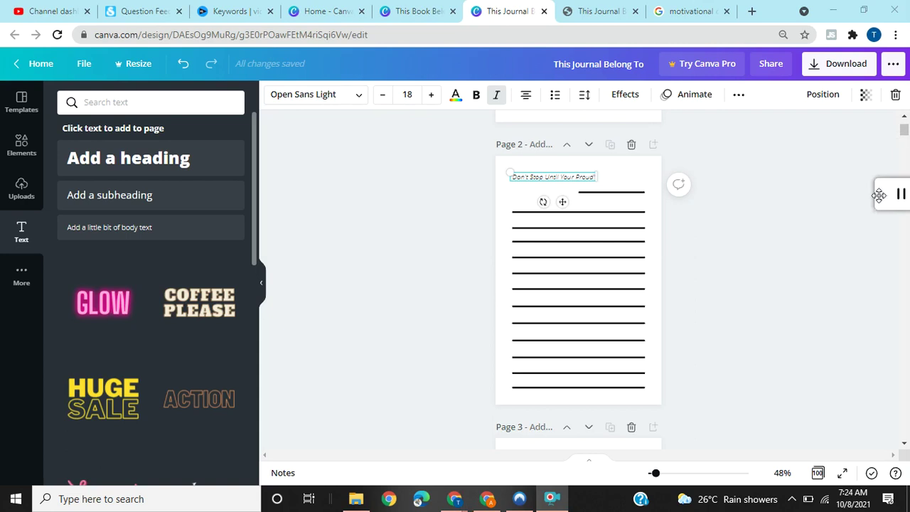
left_click(837, 74)
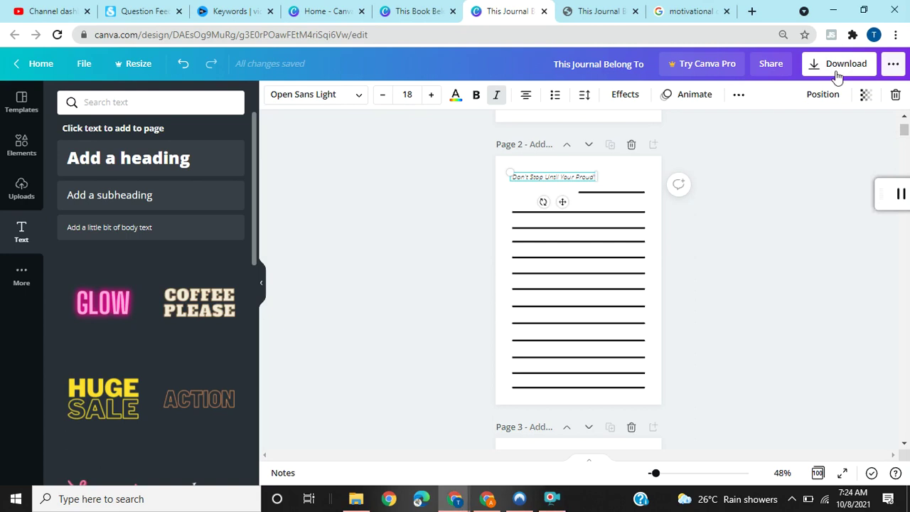
left_click(837, 71)
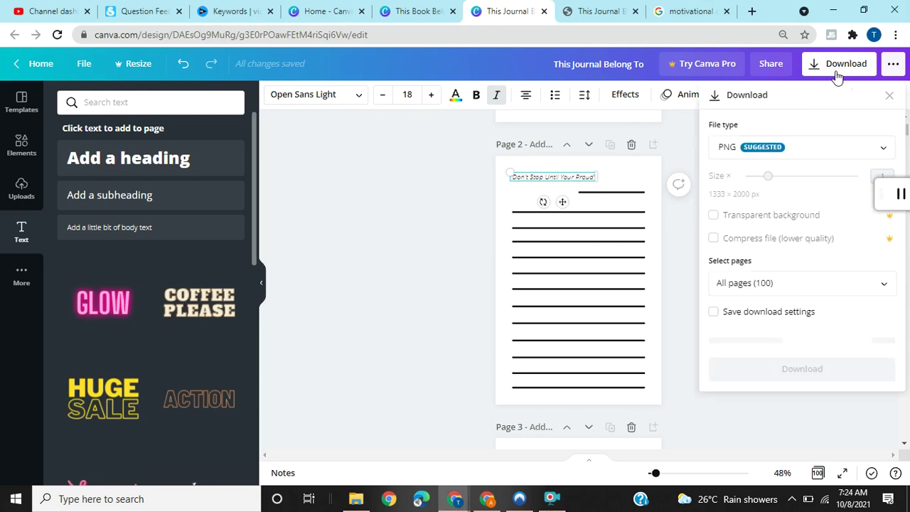
left_click(803, 155)
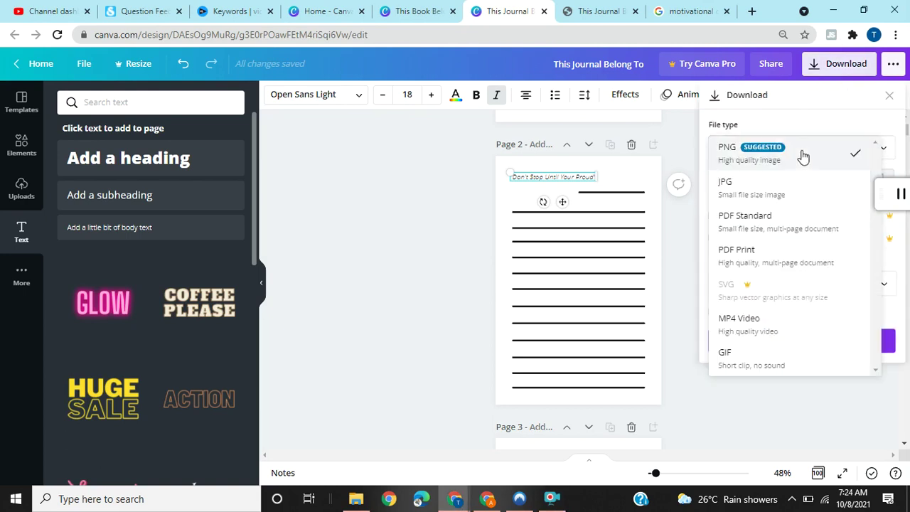
left_click(759, 258)
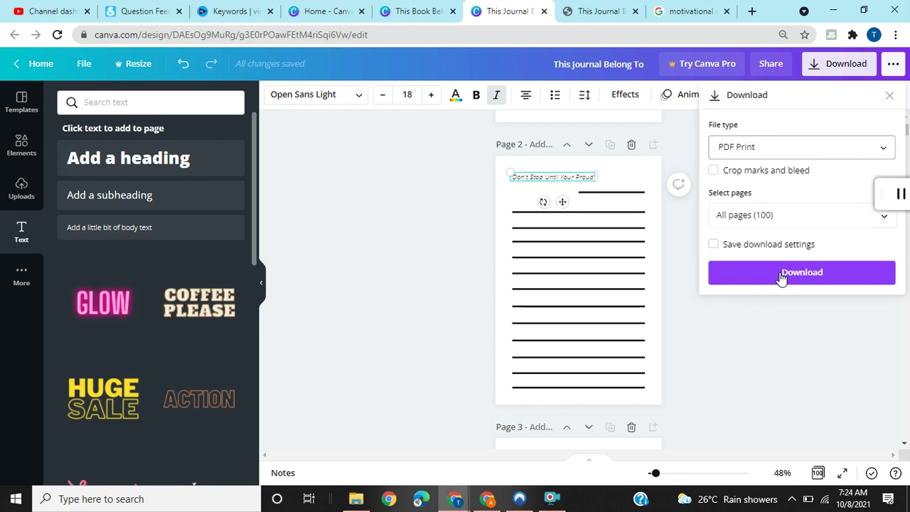
left_click(782, 279)
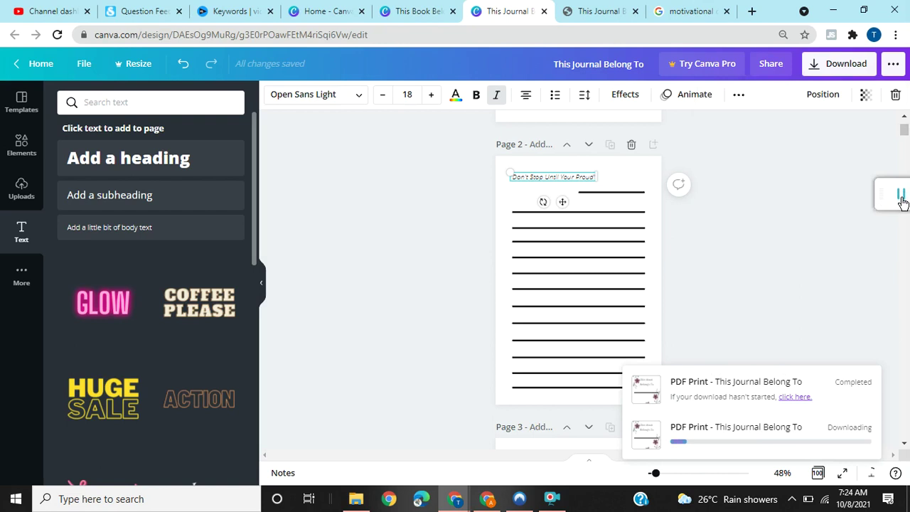
Step: Switch to the browser tab with the downloaded "This Journal Belong To" PDF and review its title page, quote page and following lined pages
key("ctrl+Tab")
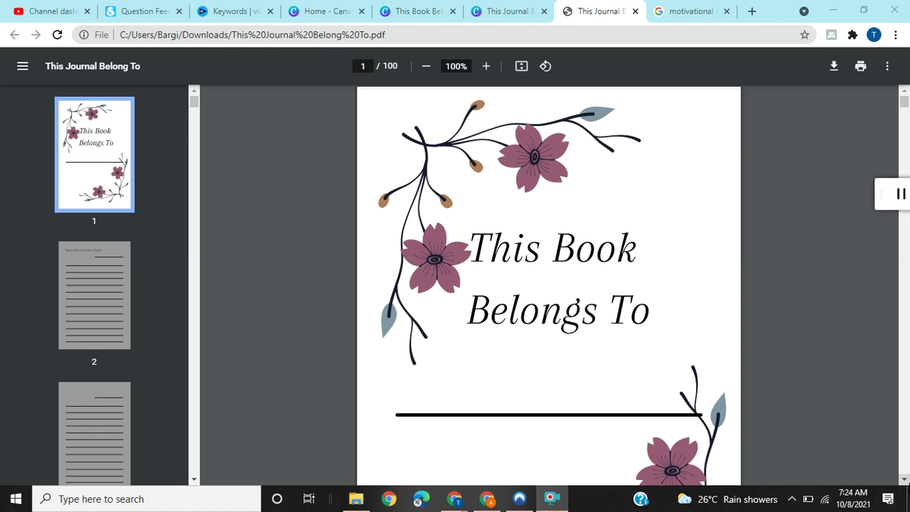
scroll(905, 483, "down", 3)
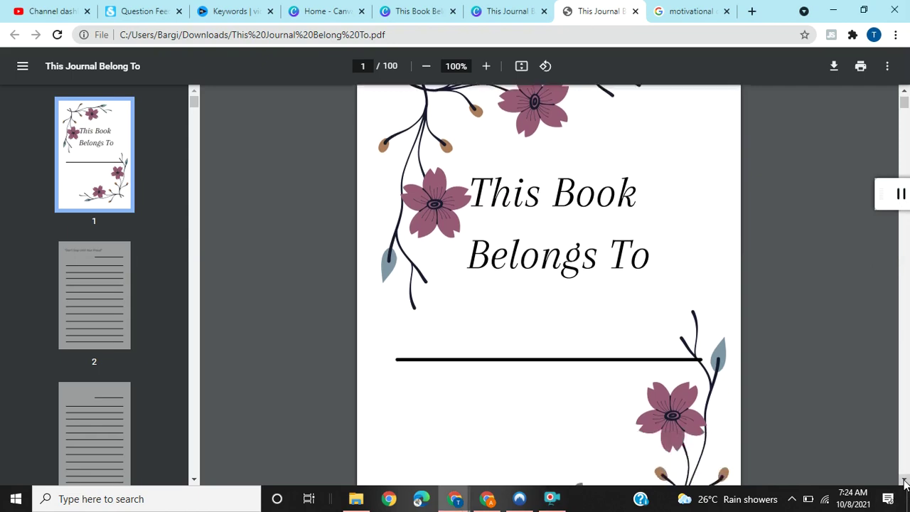
scroll(904, 482, "down", 4)
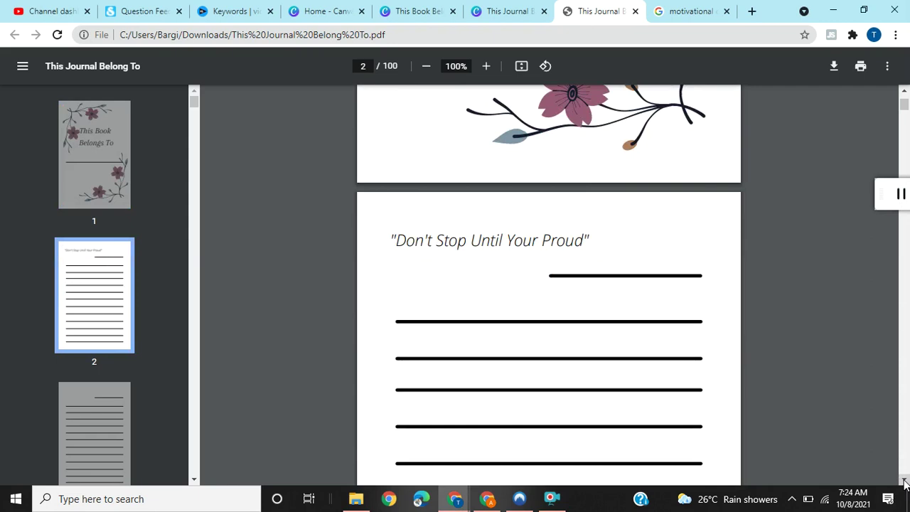
scroll(905, 482, "down", 1)
scroll(904, 482, "down", 1)
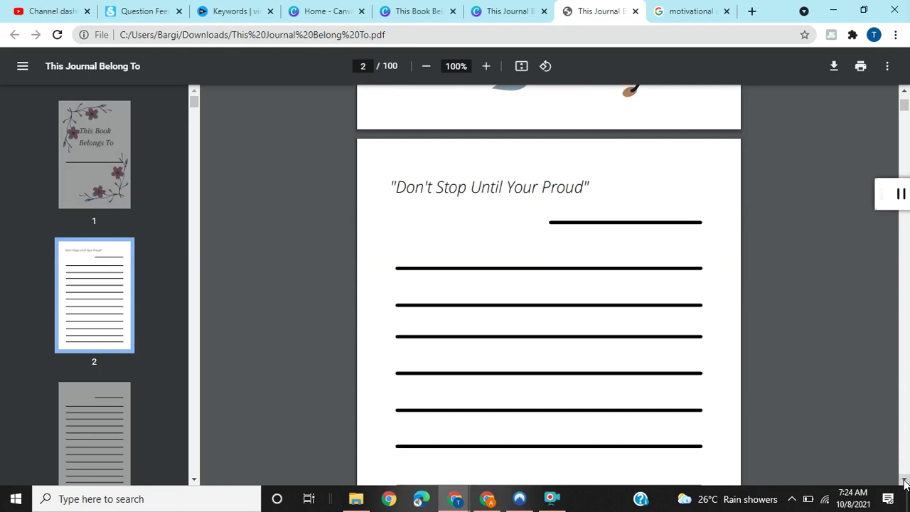
scroll(905, 483, "down", 10)
scroll(904, 482, "down", 4)
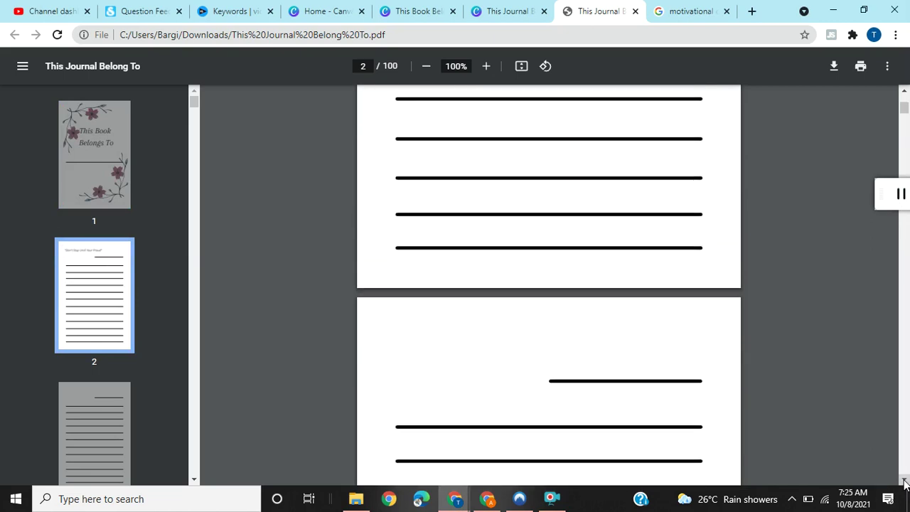
scroll(904, 483, "down", 4)
scroll(904, 483, "down", 9)
scroll(905, 482, "down", 5)
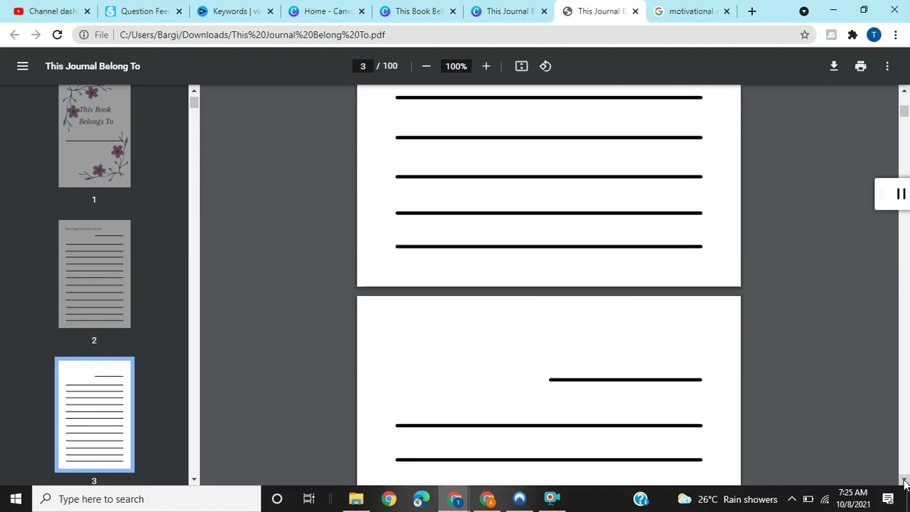
scroll(905, 482, "down", 11)
scroll(905, 483, "down", 10)
scroll(905, 483, "down", 5)
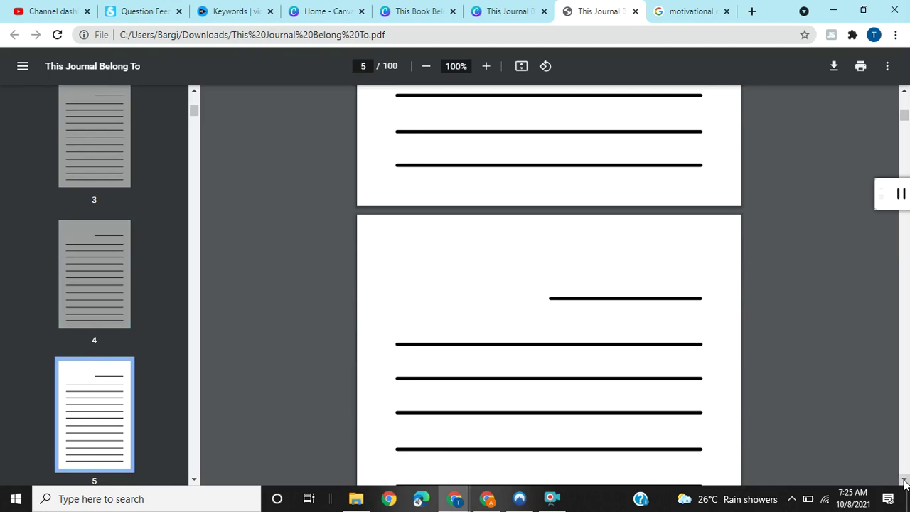
scroll(905, 482, "down", 8)
scroll(905, 482, "down", 7)
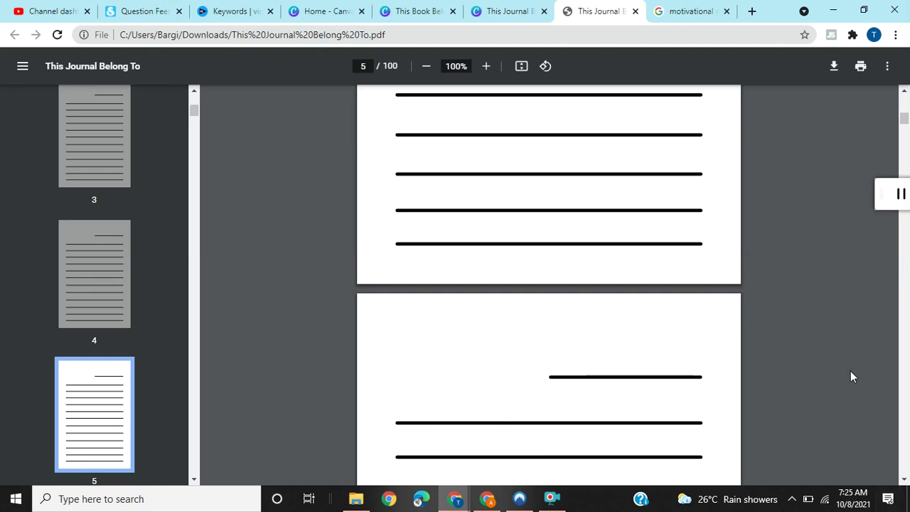
left_click_drag(878, 193, 869, 129)
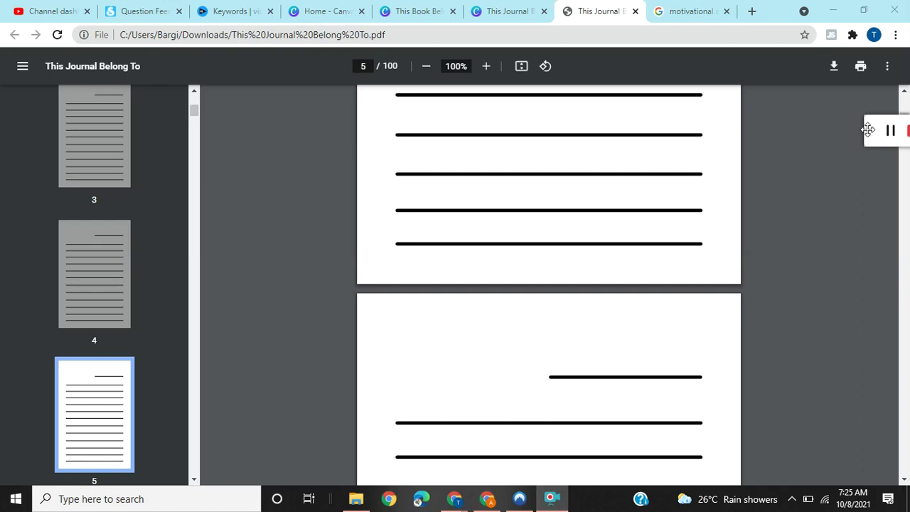
left_click_drag(868, 130, 759, 112)
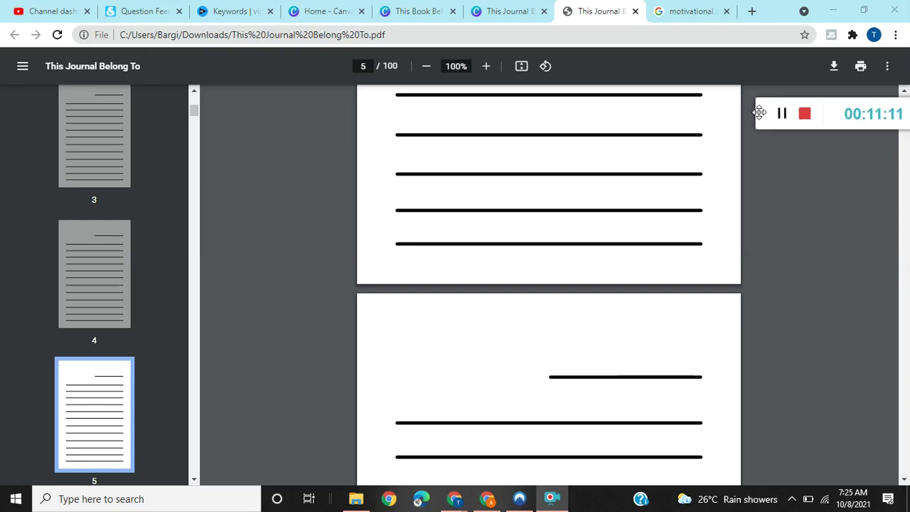